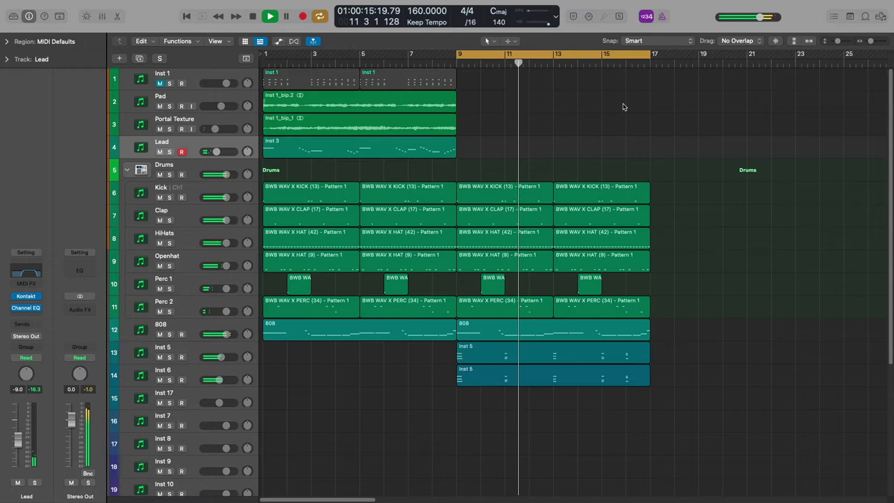
Briefly open the Inst 5 region's notes, then close the Piano Roll and deselect the region
{"action": "double_click", "coordinate": [495, 352]}
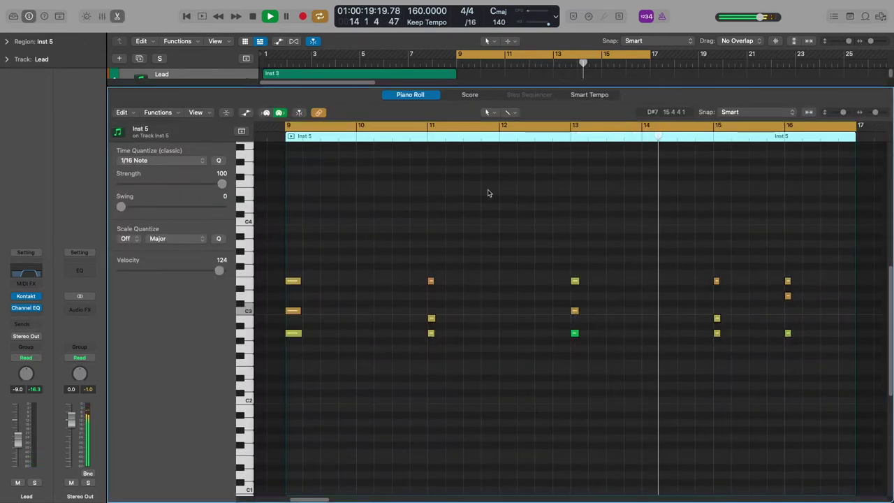
{"action": "key", "text": "e"}
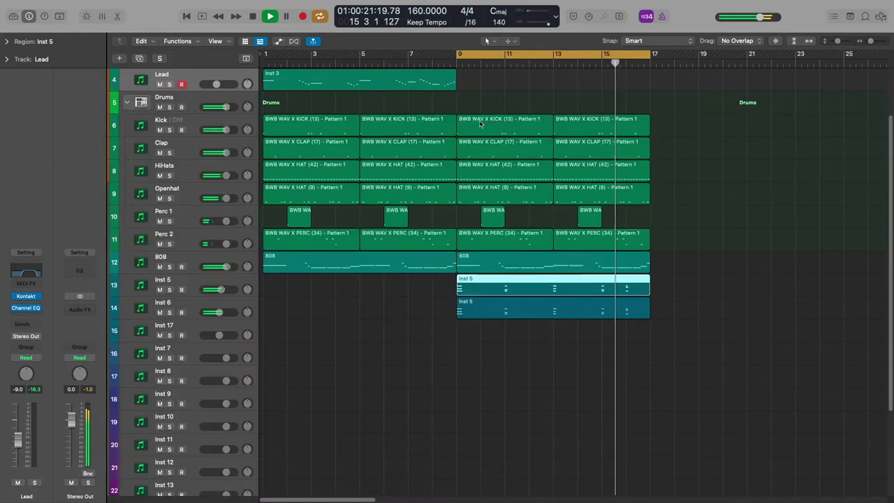
{"action": "left_click", "coordinate": [545, 481]}
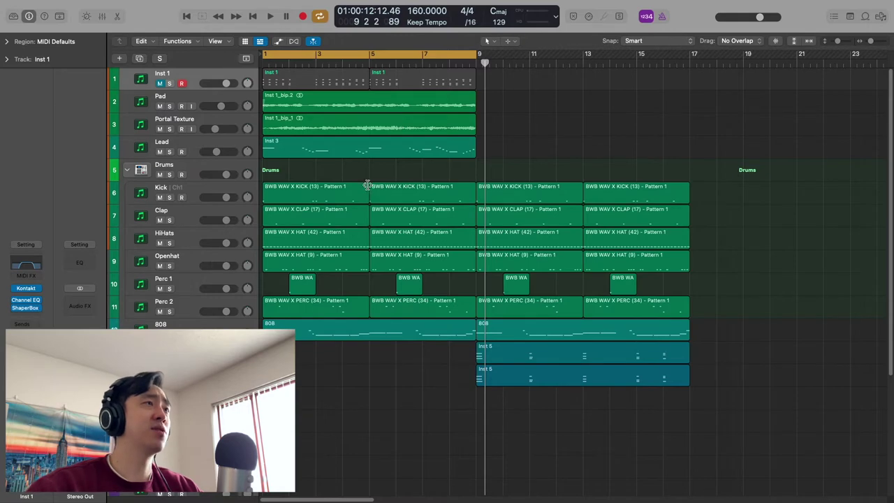
Solo Inst 1 and open its region's Am9/11 chord notes in the Piano Roll
{"action": "left_click", "coordinate": [170, 83]}
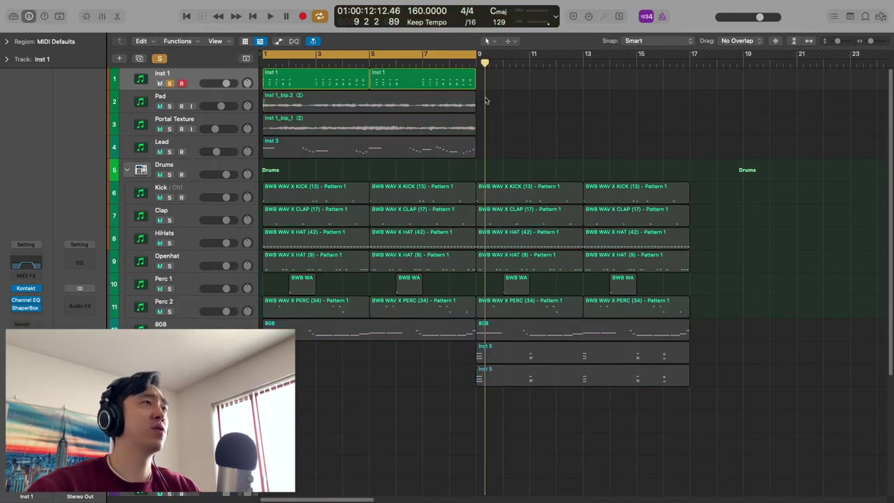
{"action": "double_click", "coordinate": [314, 86]}
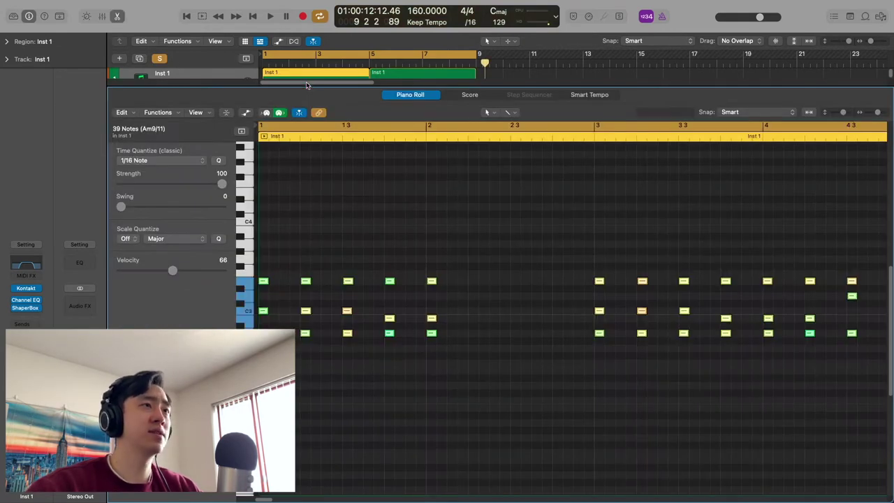
{"action": "scroll", "coordinate": [319, 250], "scroll_direction": "right", "scroll_amount": 3}
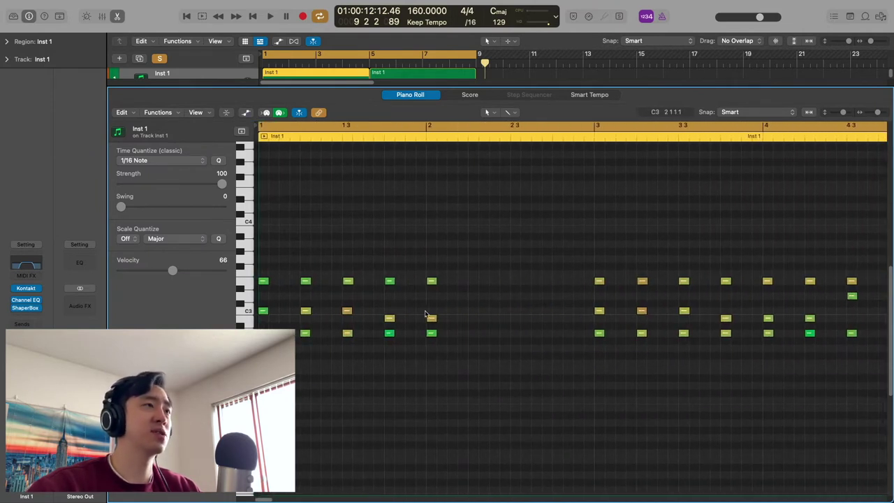
{"action": "scroll", "coordinate": [464, 315], "scroll_direction": "down", "scroll_amount": 3}
{"action": "scroll", "coordinate": [463, 315], "scroll_direction": "up", "scroll_amount": 3}
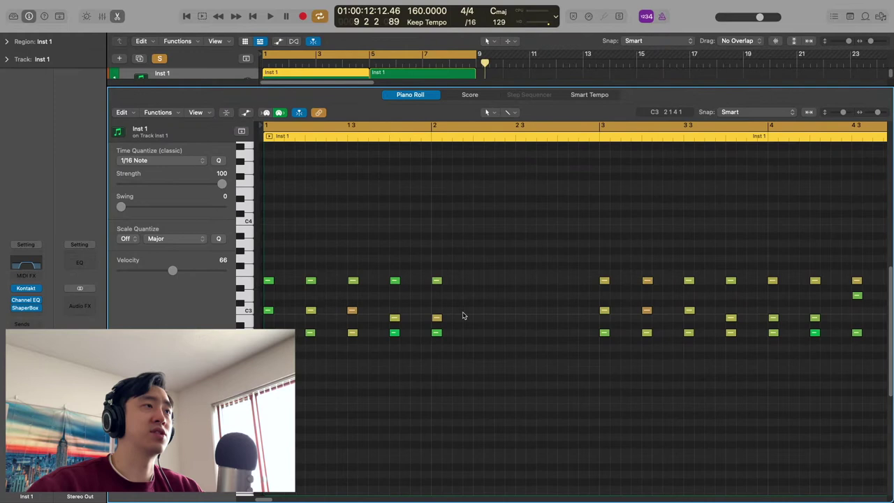
{"action": "scroll", "coordinate": [463, 315], "scroll_direction": "right", "scroll_amount": 1}
Play the soloed Inst 1 chords, then stop playback
{"action": "mouse_move", "coordinate": [12, 304]}
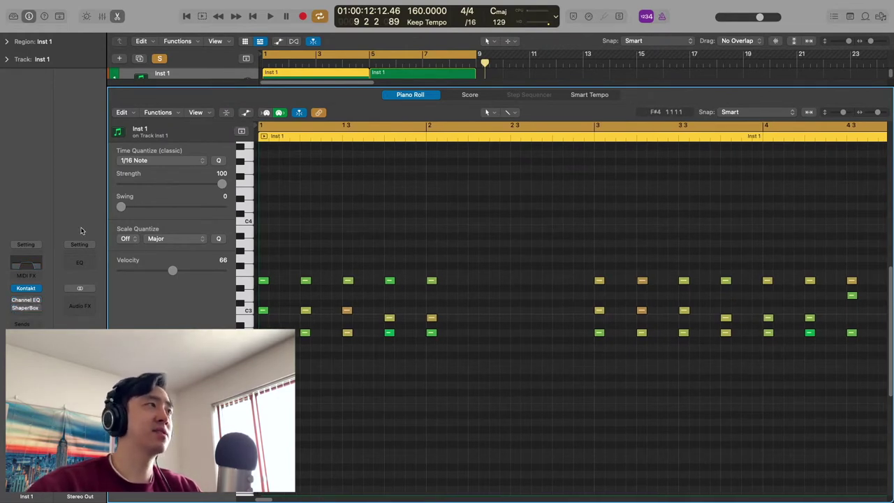
{"action": "key", "text": "space"}
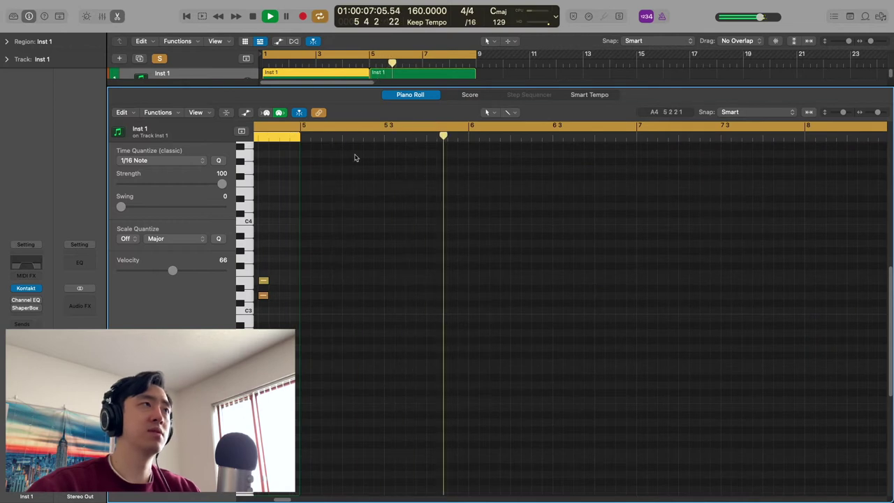
{"action": "key", "text": "space"}
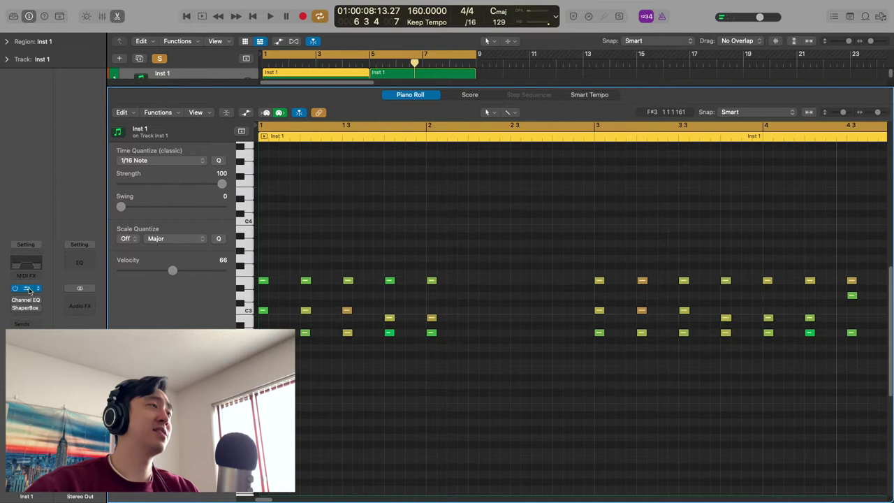
Inspect Inst 1's WaveSynth instrument and Channel EQ windows, closing each afterwards
{"action": "key", "text": "v"}
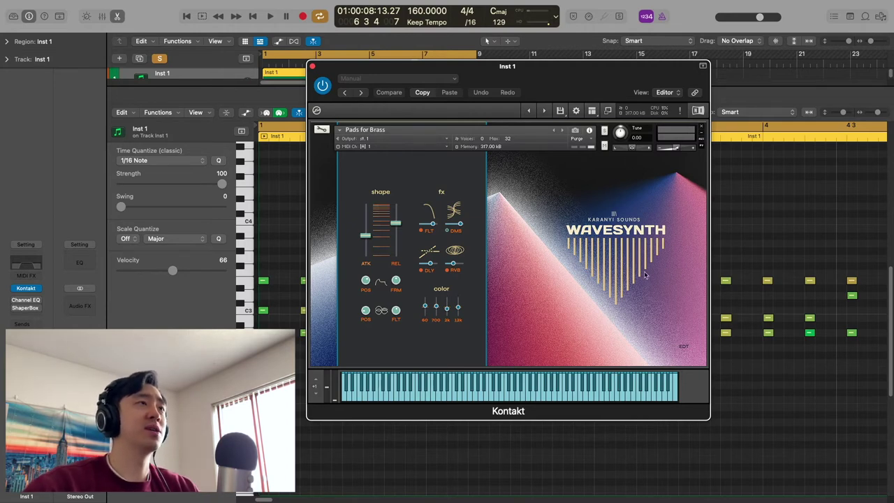
{"action": "left_click", "coordinate": [313, 67]}
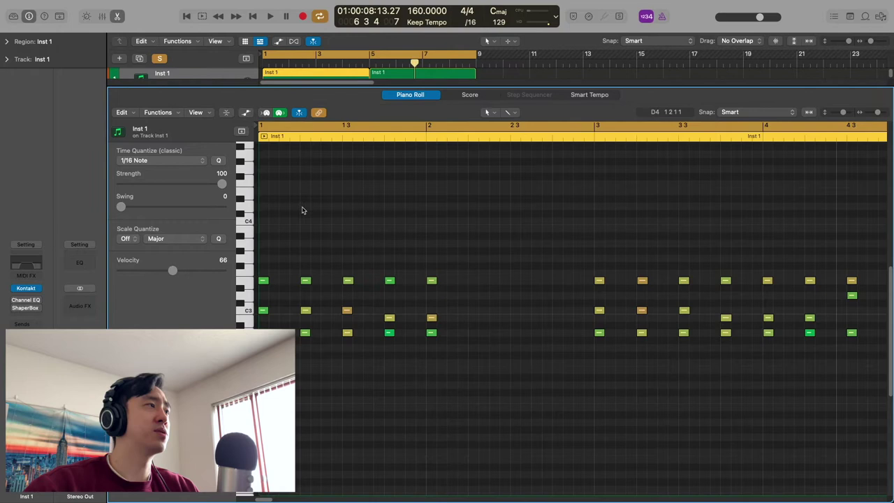
{"action": "left_click", "coordinate": [23, 266]}
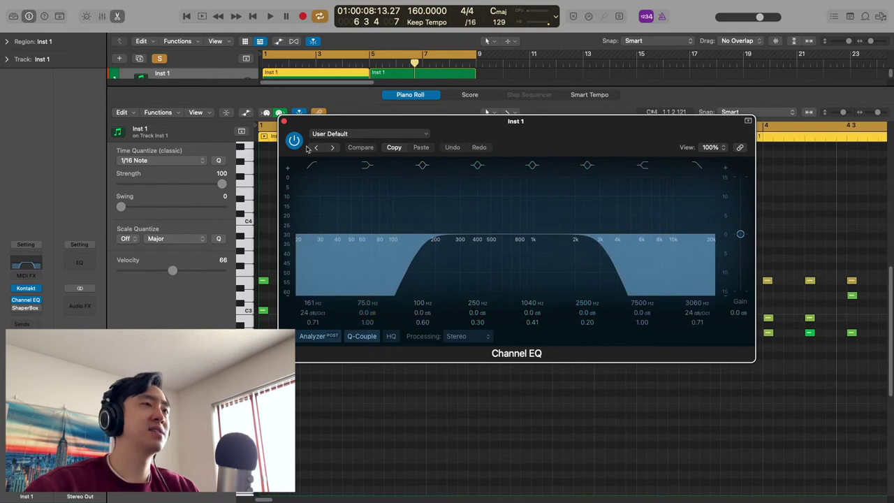
{"action": "left_click", "coordinate": [283, 121]}
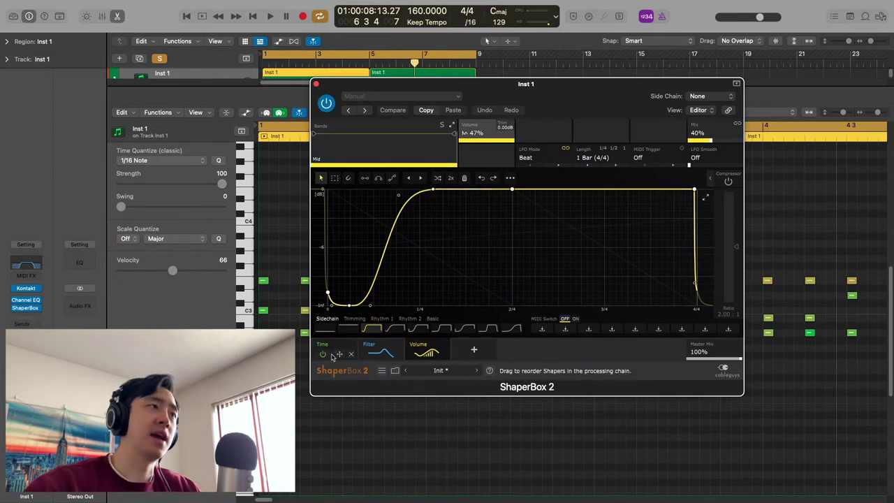
Open Inst 1's ShaperBox 2 and view its Filter, Volume and Time modulation curves
{"action": "left_click", "coordinate": [404, 328]}
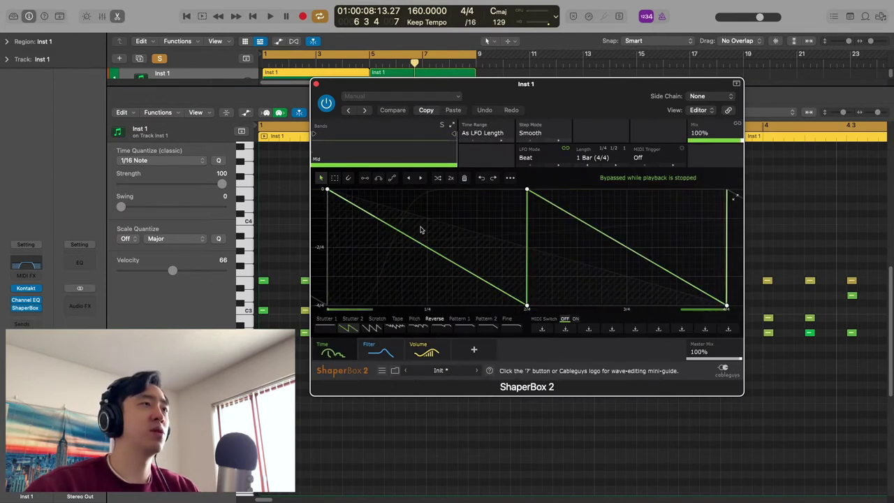
{"action": "left_click", "coordinate": [376, 347]}
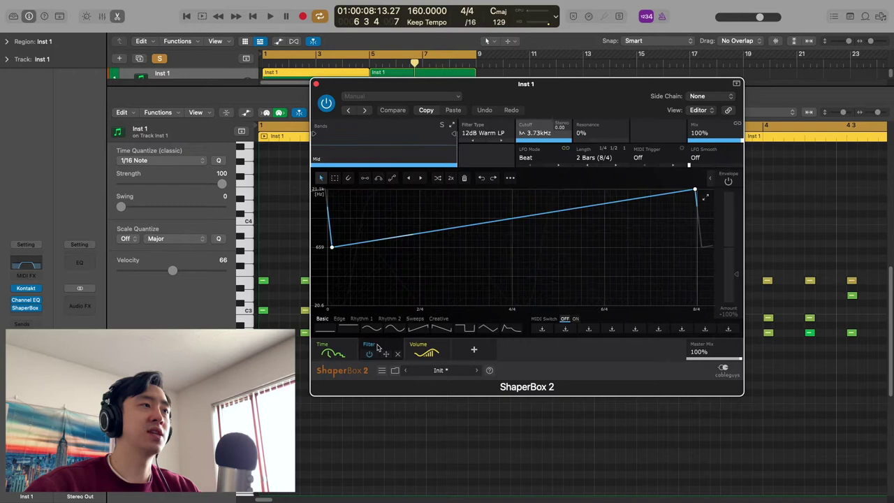
{"action": "left_click", "coordinate": [424, 345]}
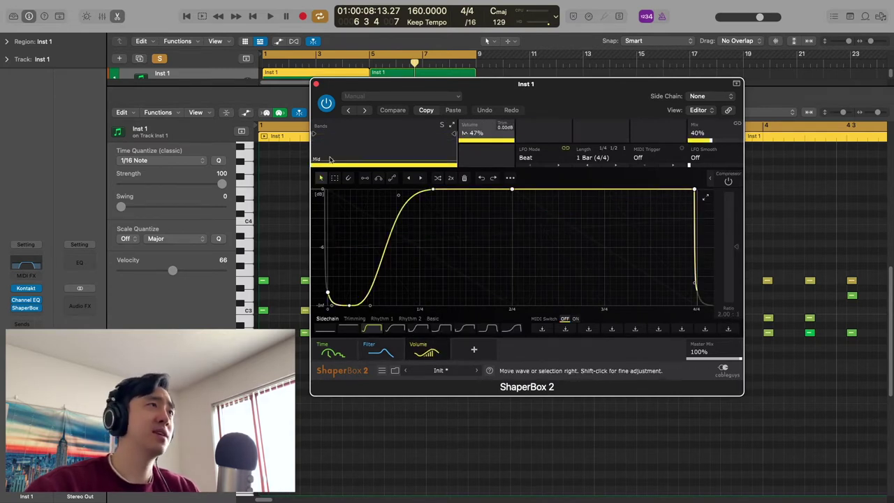
{"action": "left_click", "coordinate": [332, 349]}
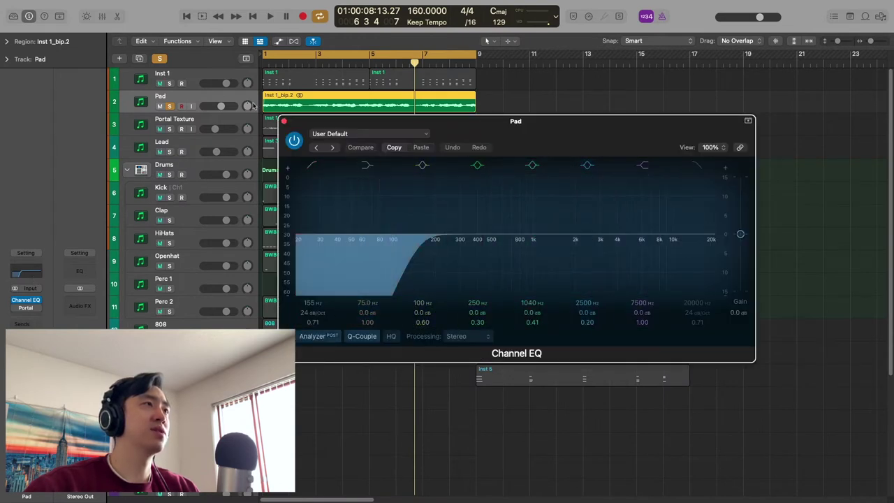
Play the Pad through its 155 Hz low-cut Channel EQ, stop, and close the EQ window
{"action": "key", "text": "space"}
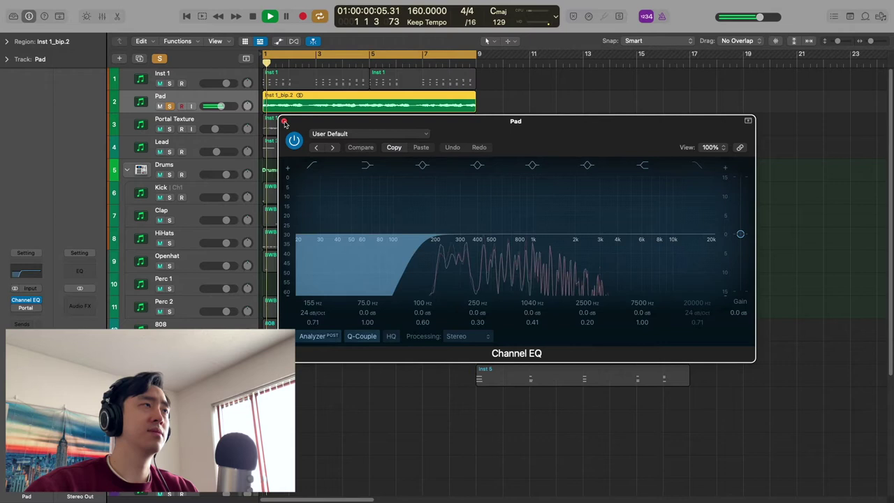
{"action": "key", "text": "space"}
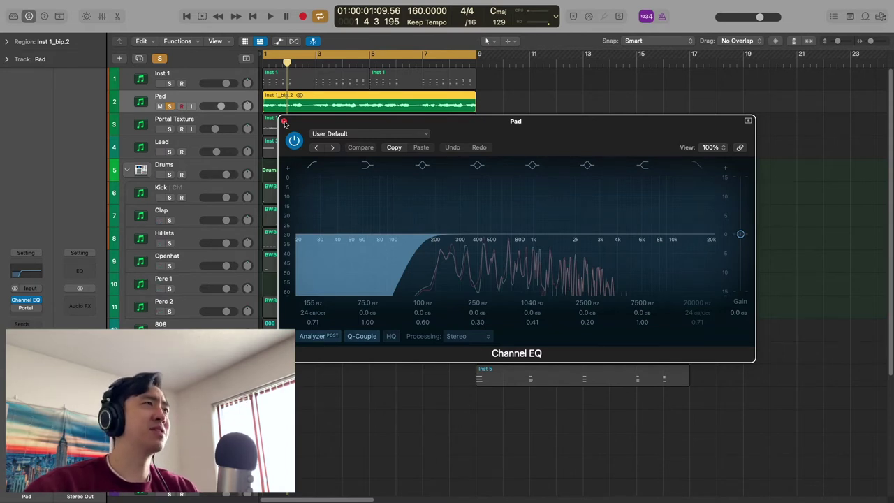
{"action": "left_click", "coordinate": [284, 122]}
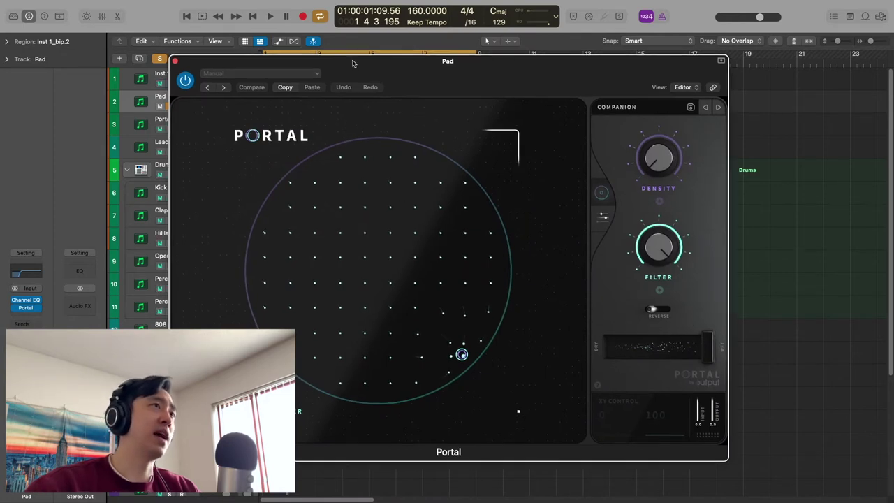
Move and close the Portal window, then select the Portal Texture region
{"action": "left_click_drag", "start_coordinate": [351, 63], "coordinate": [469, 49]}
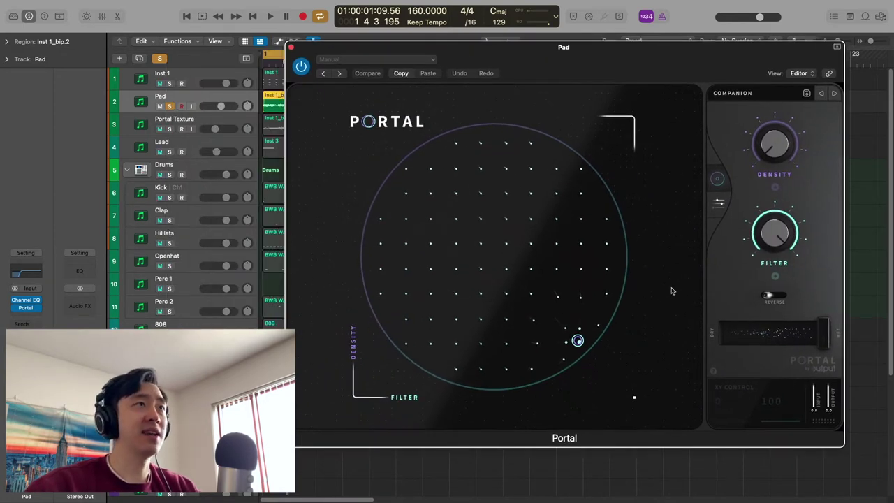
{"action": "left_click", "coordinate": [292, 48]}
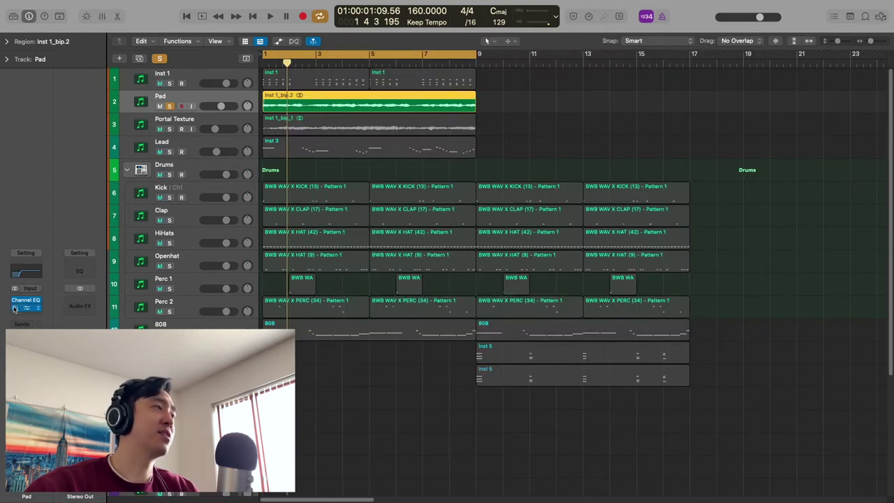
{"action": "left_click", "coordinate": [376, 127]}
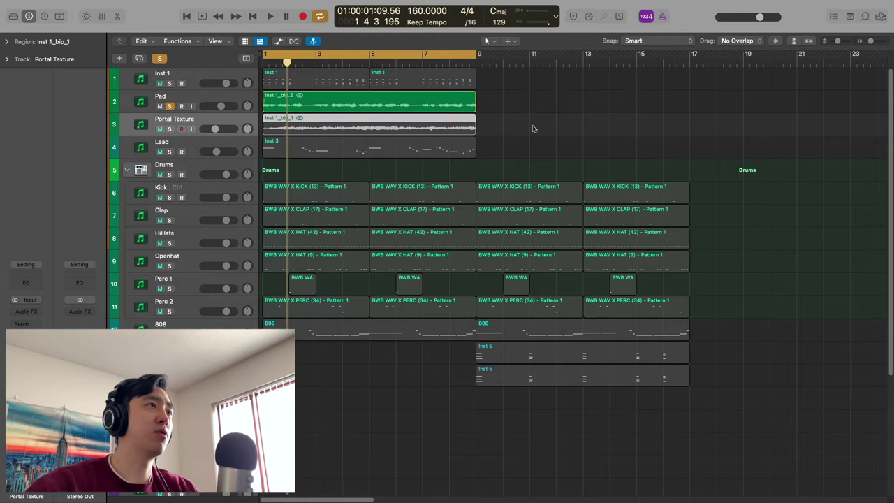
Play Portal Texture soloed alone, then re-solo the Pad and play both together
{"action": "left_click", "coordinate": [169, 129]}
{"action": "left_click", "coordinate": [169, 105]}
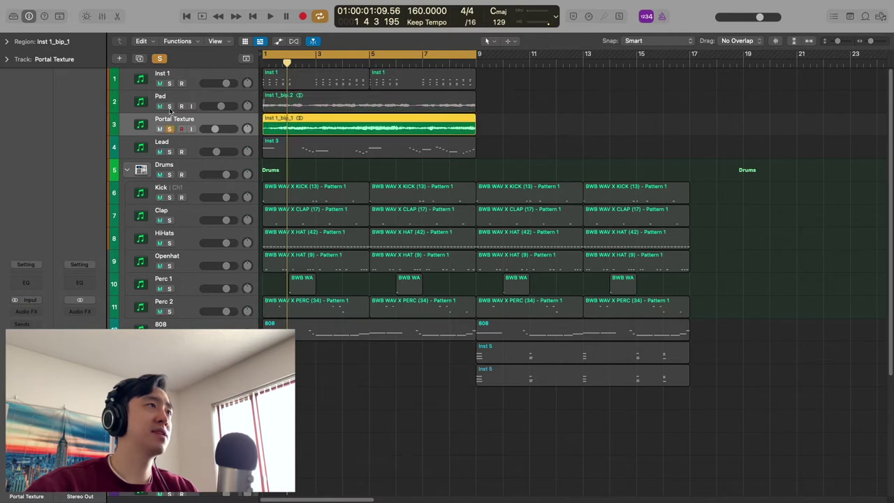
{"action": "key", "text": "space"}
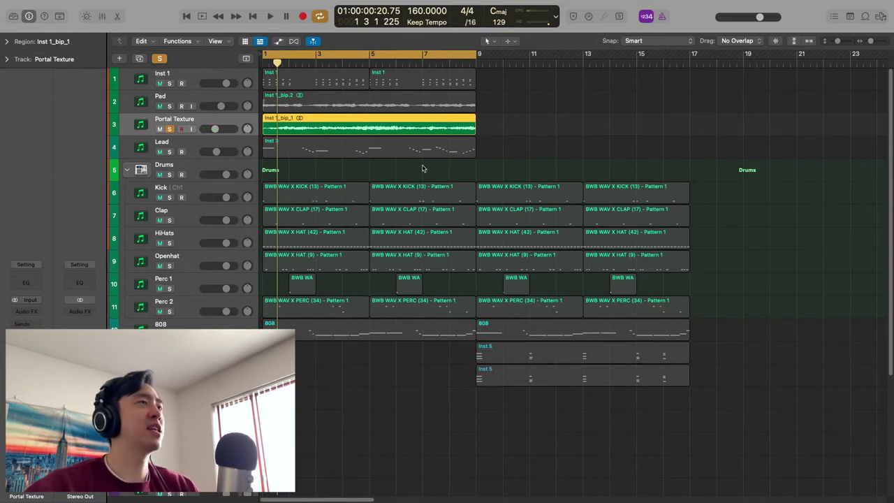
{"action": "left_click", "coordinate": [169, 106]}
{"action": "key", "text": "space"}
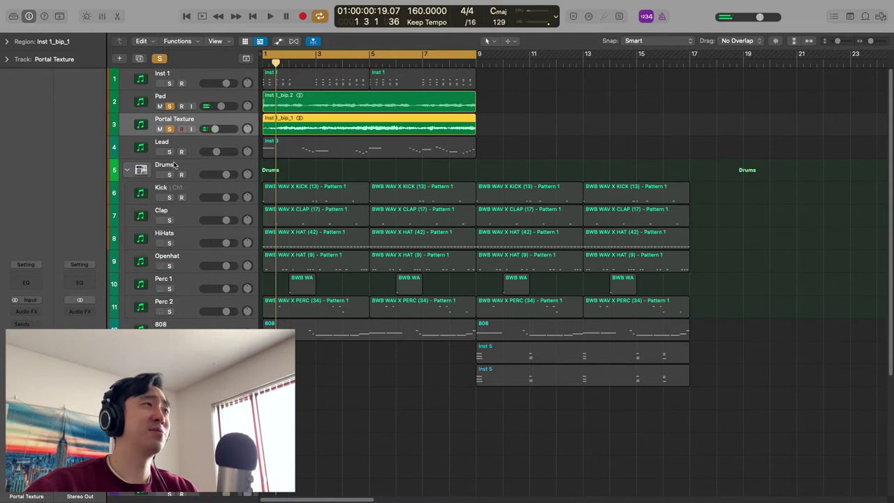
{"action": "left_click", "coordinate": [344, 156]}
{"action": "left_click", "coordinate": [175, 145]}
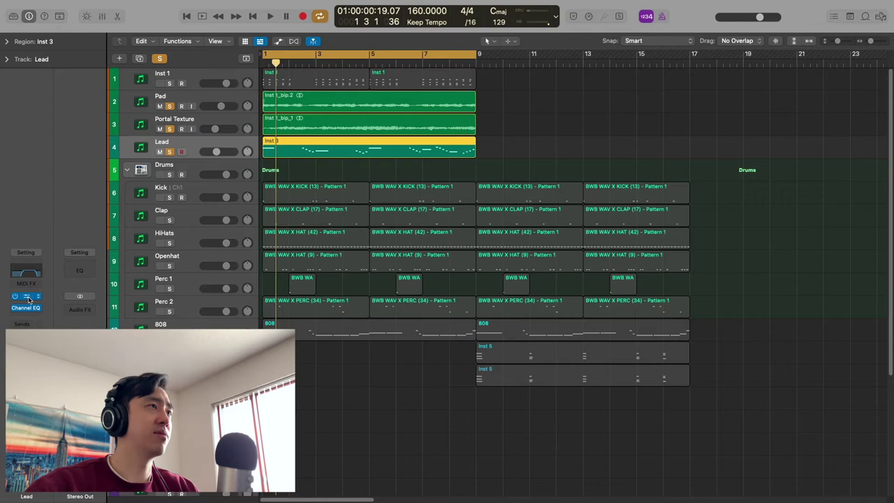
{"action": "key", "text": "v"}
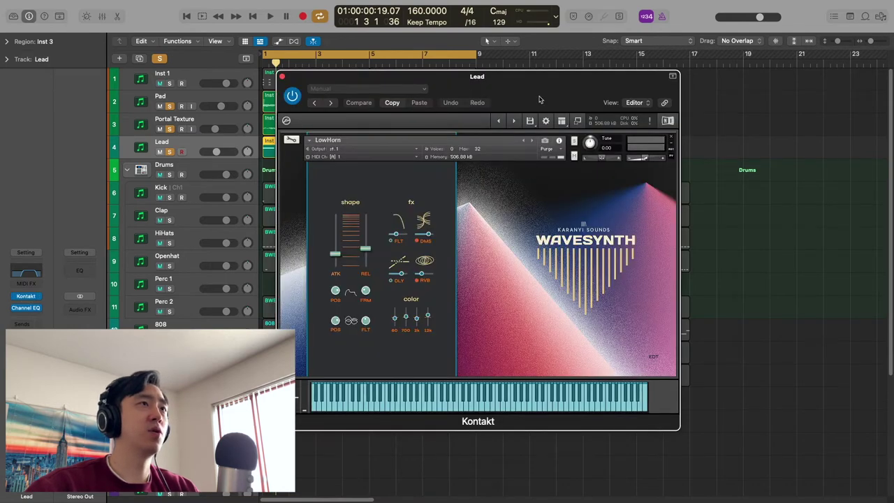
{"action": "left_click_drag", "start_coordinate": [539, 99], "coordinate": [657, 81]}
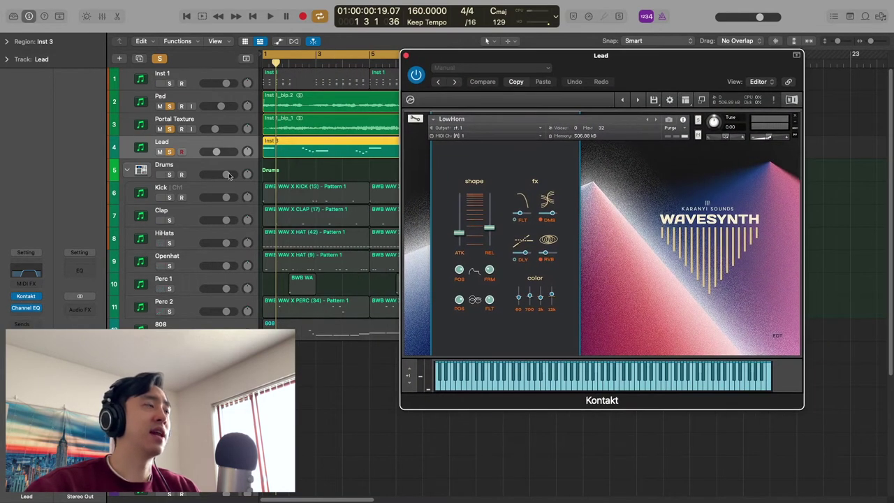
{"action": "double_click", "coordinate": [292, 150]}
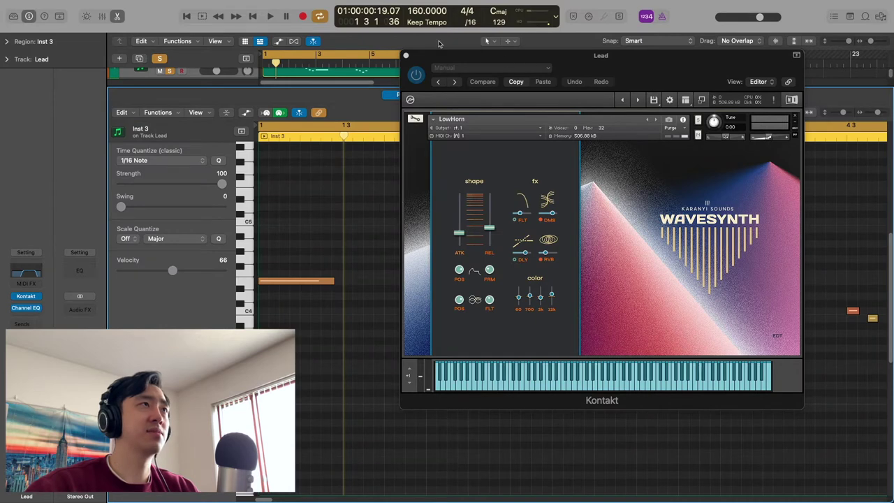
{"action": "left_click", "coordinate": [406, 56]}
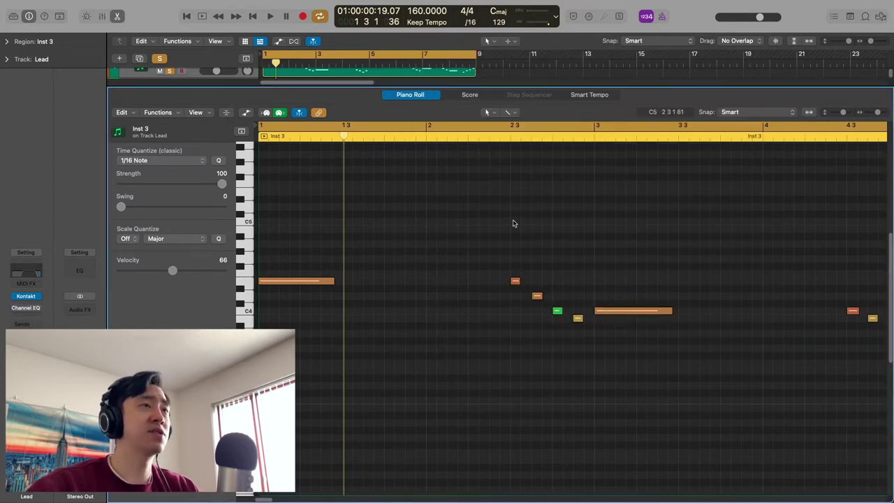
{"action": "key", "text": "space"}
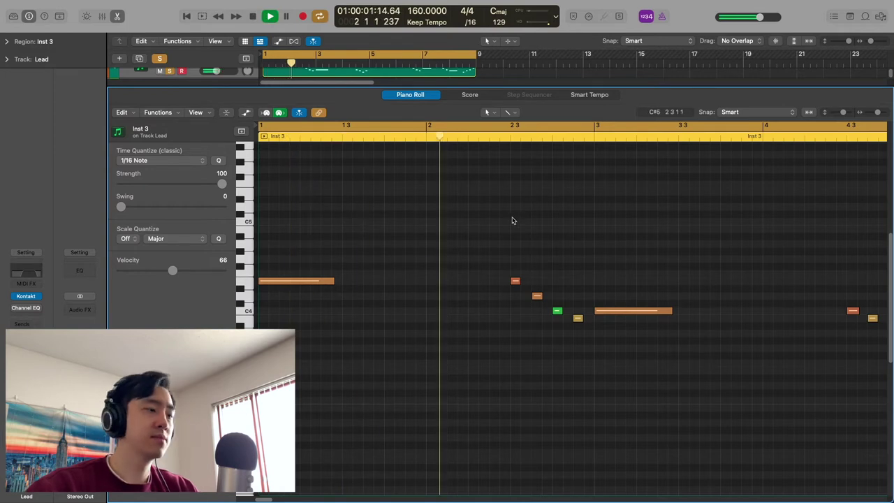
{"action": "key", "text": "super+Left"}
{"action": "key", "text": "super+Left"}
{"action": "key", "text": "super+Left"}
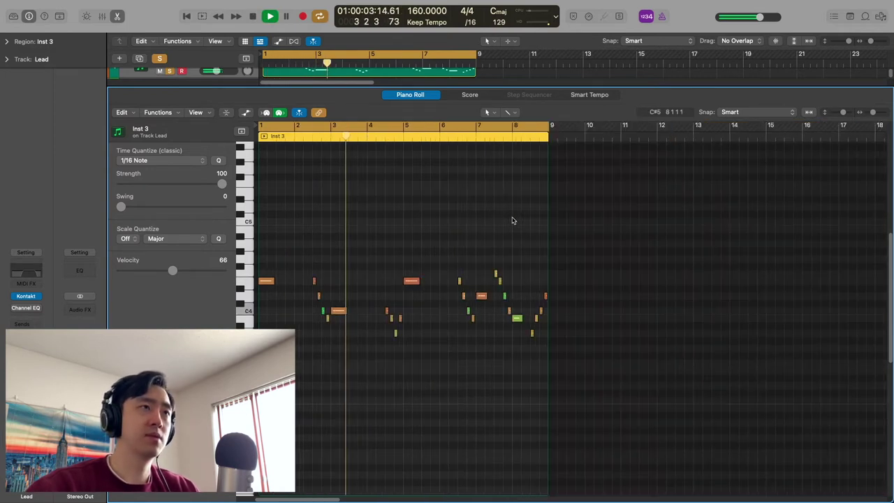
{"action": "key", "text": "super+Right"}
{"action": "key", "text": "super+Right"}
{"action": "key", "text": "super+Right"}
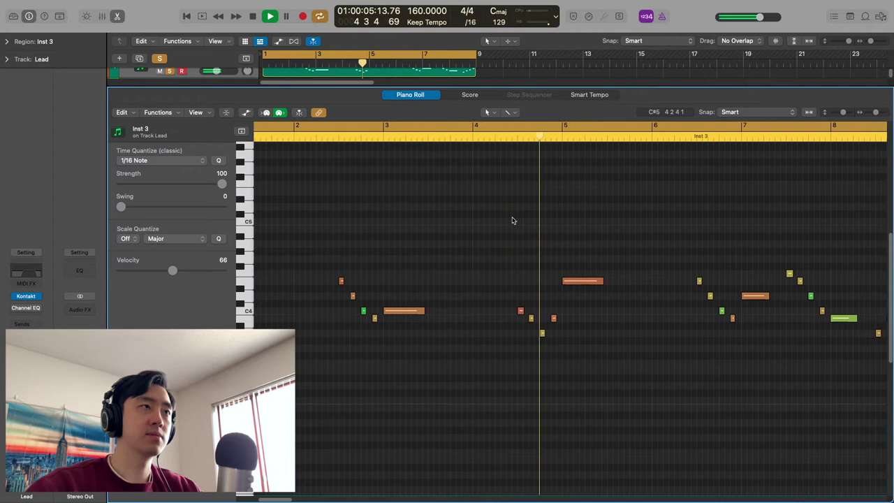
{"action": "key", "text": "super+Left"}
{"action": "key", "text": "super+Left"}
{"action": "key", "text": "super+Right"}
{"action": "key", "text": "super+Right"}
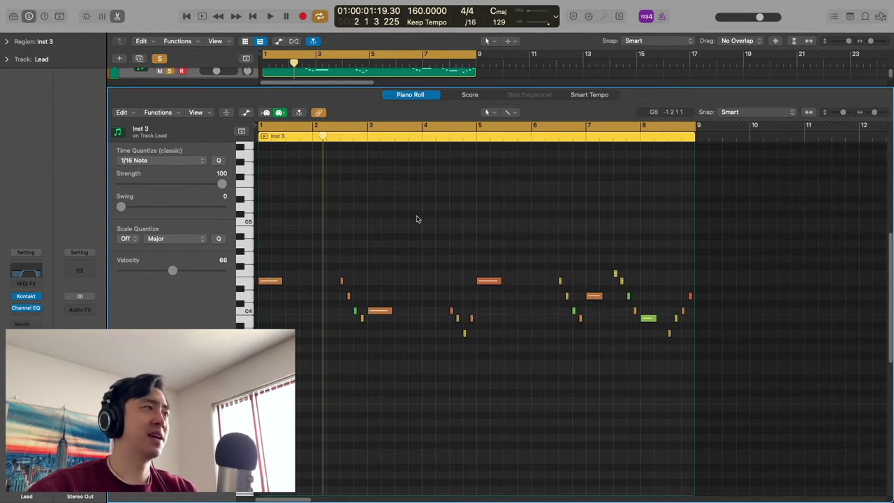
{"action": "key", "text": "space"}
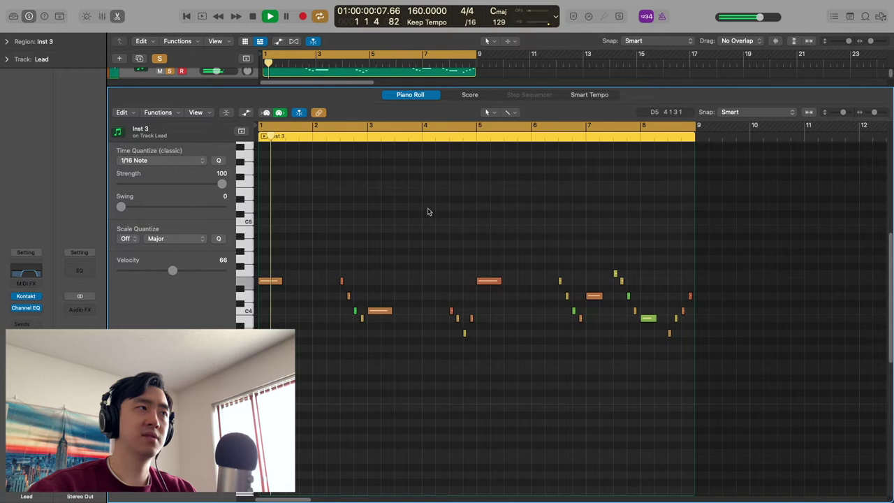
{"action": "key", "text": "space"}
{"action": "key", "text": "e"}
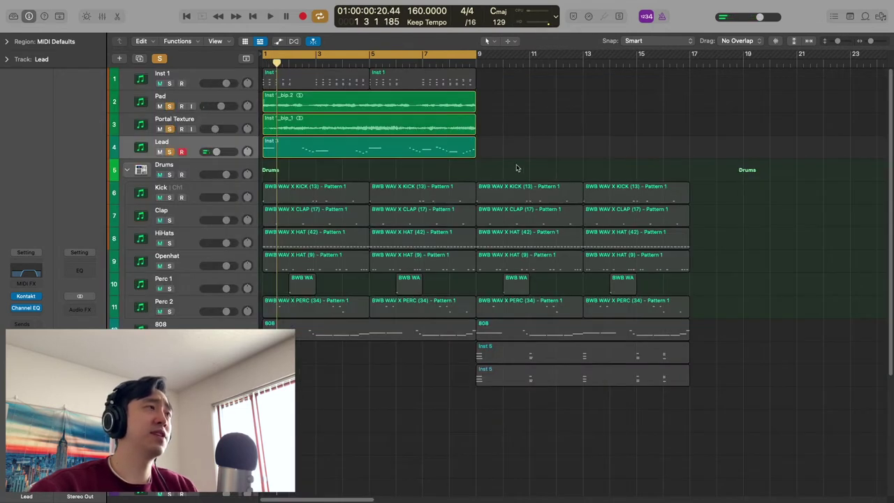
Inspect the Lead track's Channel EQ, then clear all solos with the global Solo button
{"action": "left_click", "coordinate": [21, 274]}
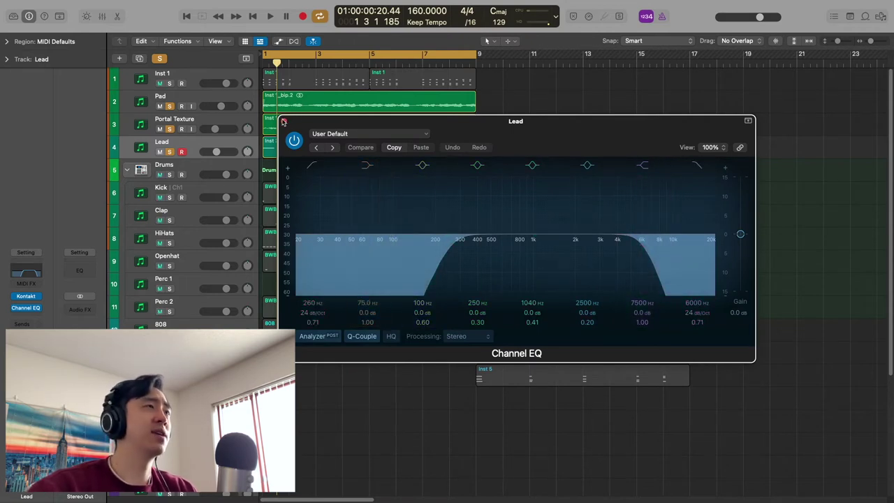
{"action": "left_click", "coordinate": [284, 121]}
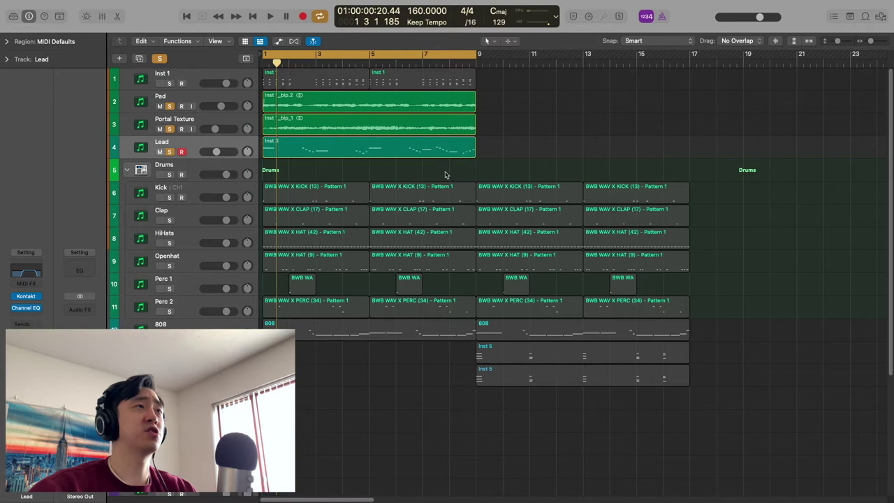
{"action": "left_click", "coordinate": [160, 59]}
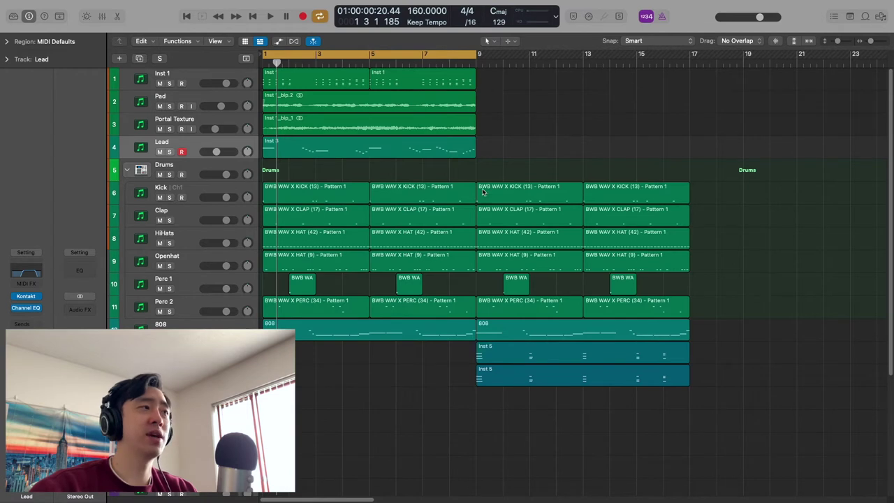
Deselect everything, play the full beat from bar 1, and move the cycle range to bars 9–17
{"action": "left_click", "coordinate": [713, 167]}
{"action": "key", "text": "space"}
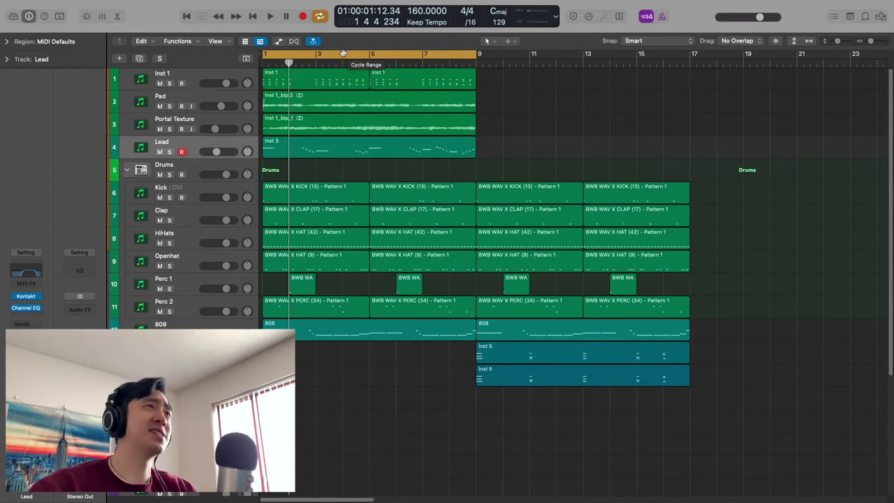
{"action": "left_click_drag", "start_coordinate": [342, 54], "coordinate": [557, 55]}
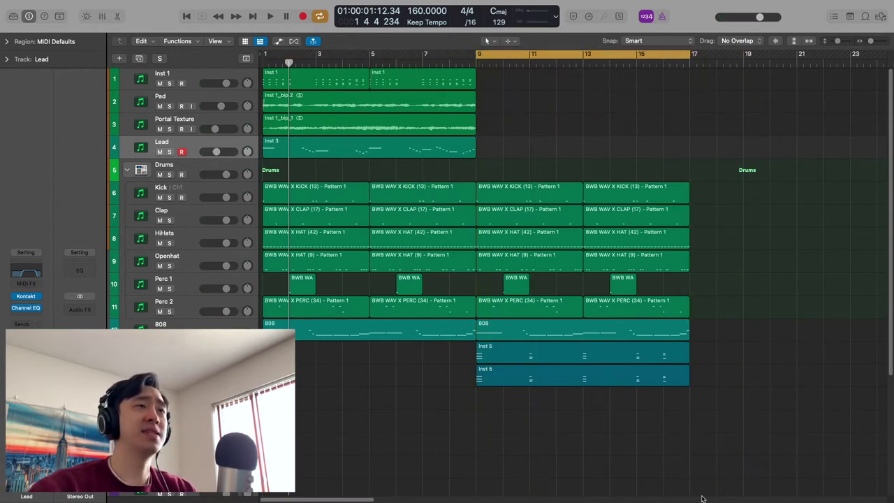
Toggle solo on the upper Inst 5 region off, then play and stop the section from bar 9
{"action": "key", "text": "ctrl+s"}
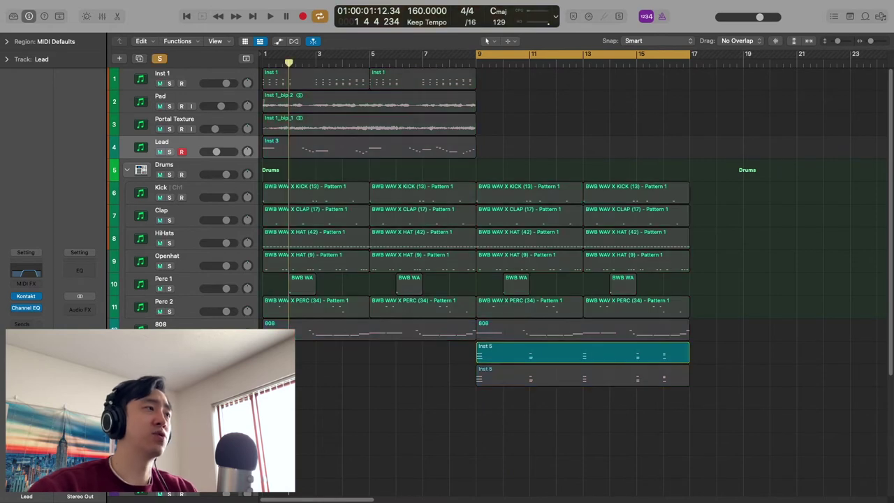
{"action": "left_click", "coordinate": [482, 348]}
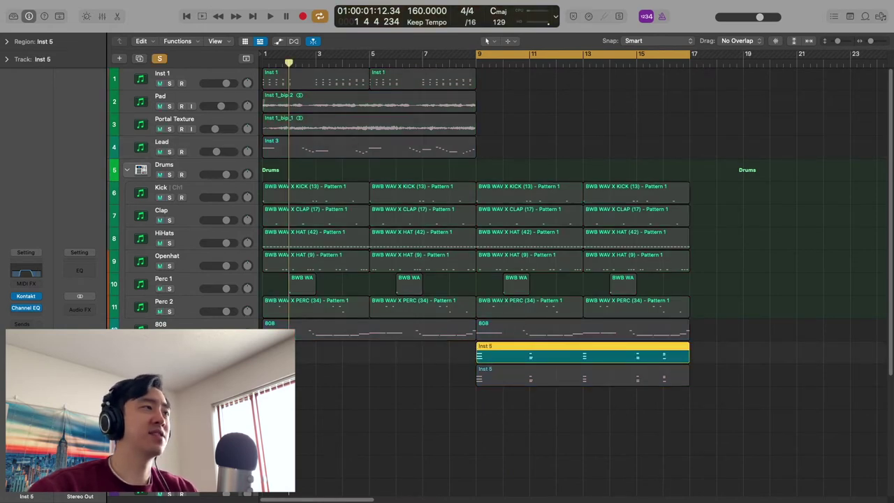
{"action": "key", "text": "ctrl+s"}
{"action": "left_click", "coordinate": [724, 168]}
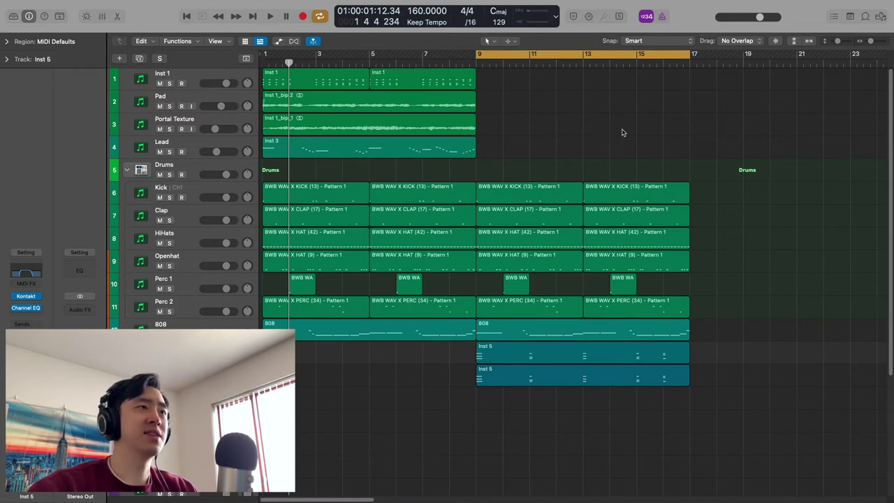
{"action": "key", "text": "space"}
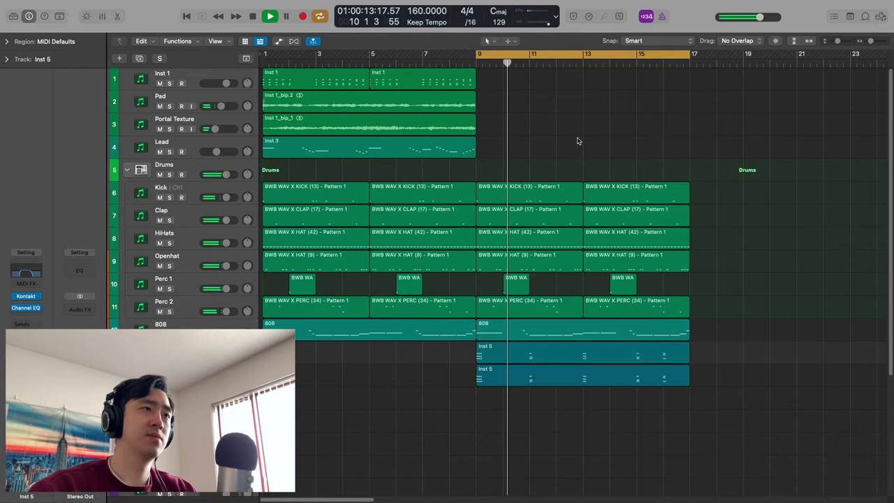
{"action": "key", "text": "space"}
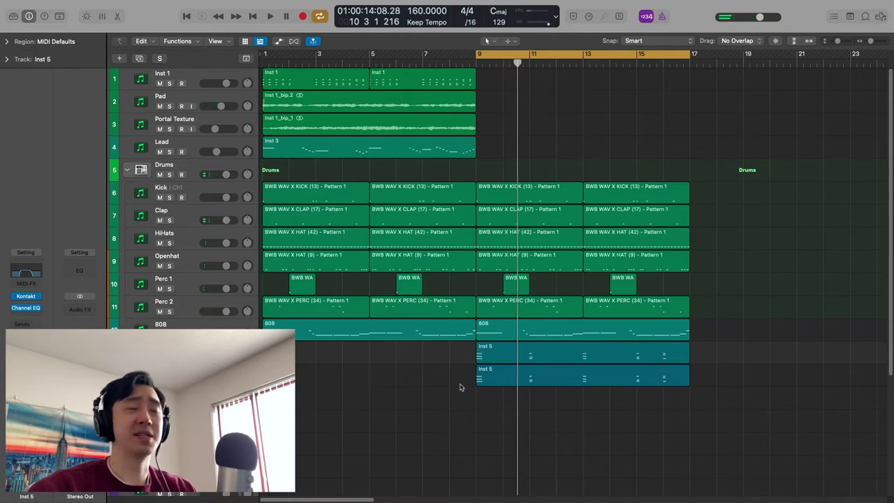
Mute Inst 1, solo the upper Inst 5 region, then unmute Inst 1
{"action": "key", "text": "ctrl+m"}
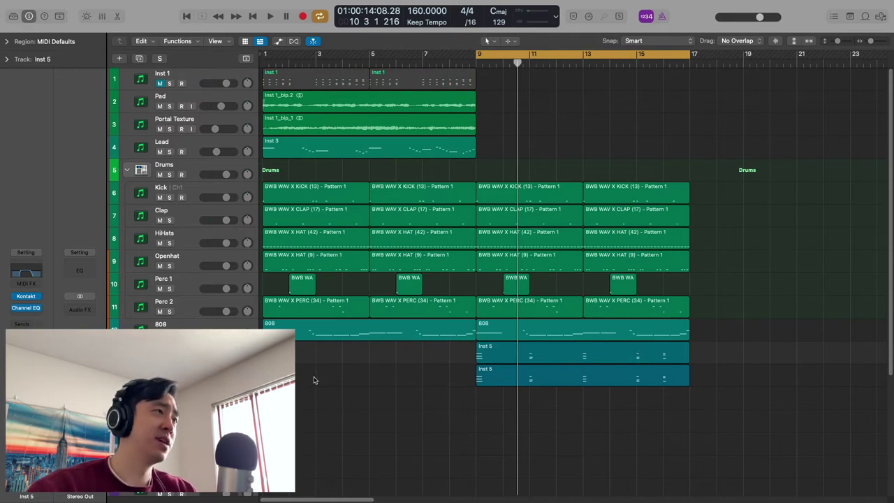
{"action": "key", "text": "ctrl+s"}
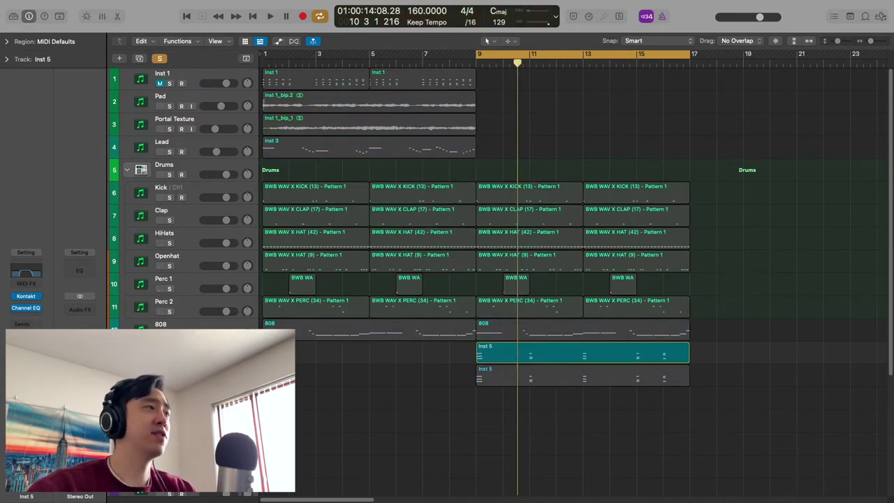
{"action": "key", "text": "ctrl+m"}
Open and close Inst 5's Kontakt WaveSynth, then play the soloed Inst 5 part from bar 9
{"action": "key", "text": "v"}
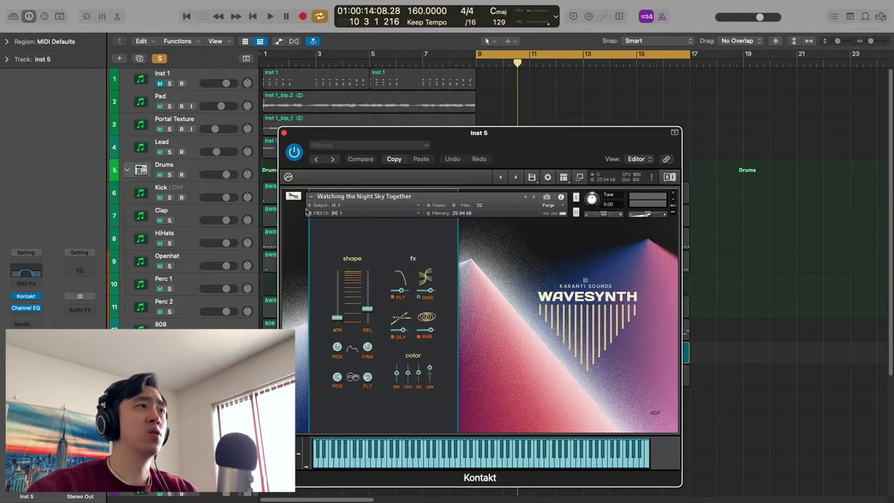
{"action": "left_click", "coordinate": [283, 132]}
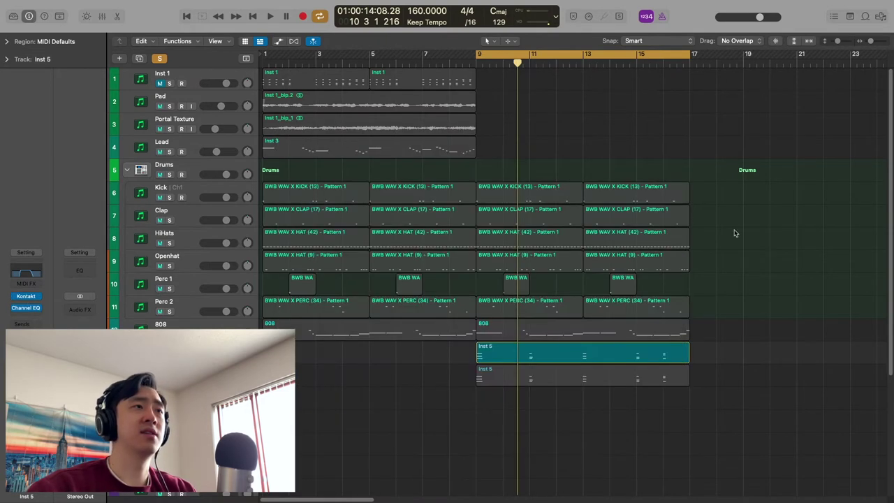
{"action": "key", "text": "space"}
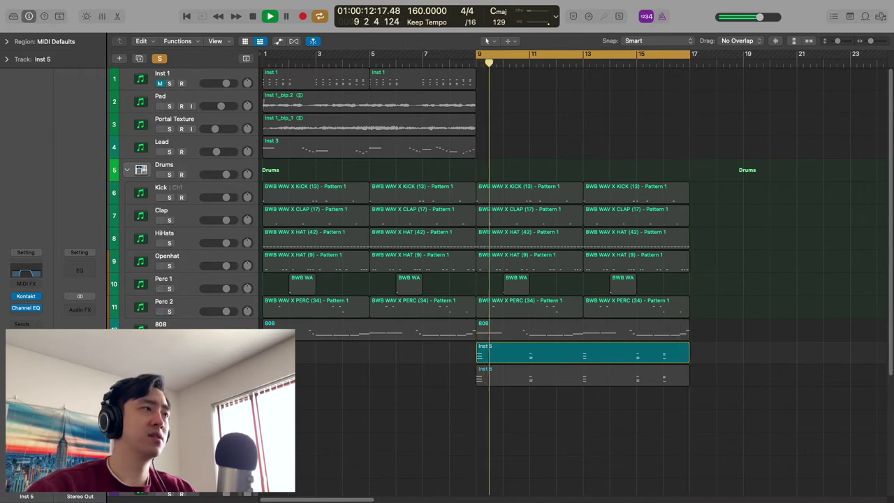
{"action": "key", "text": "space"}
{"action": "left_click", "coordinate": [583, 375]}
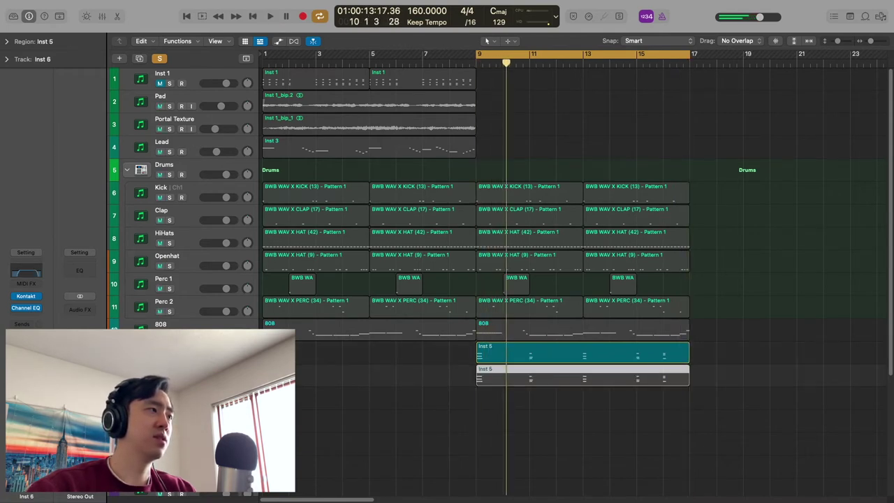
{"action": "mouse_move", "coordinate": [28, 297]}
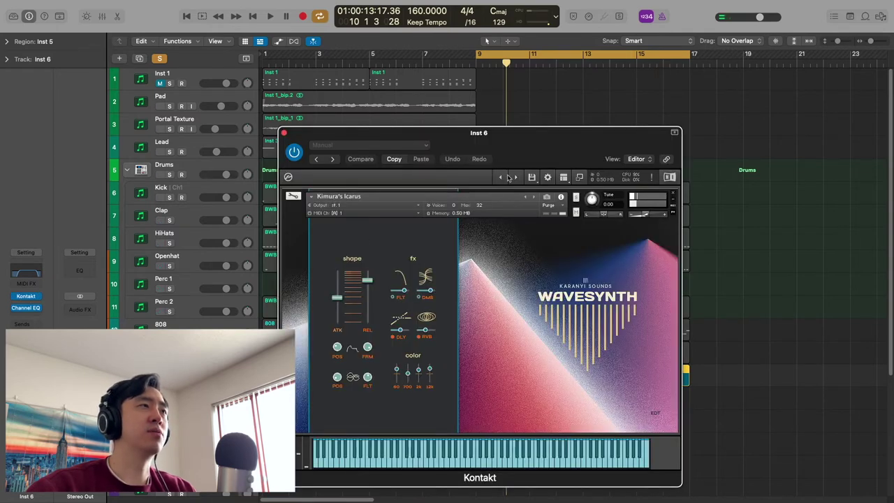
{"action": "left_click", "coordinate": [283, 134]}
{"action": "key", "text": "space"}
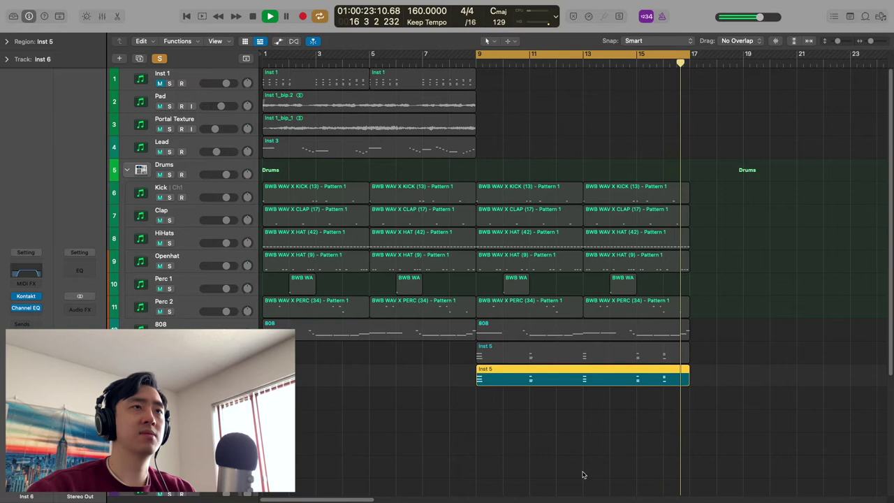
{"action": "left_click", "coordinate": [389, 394]}
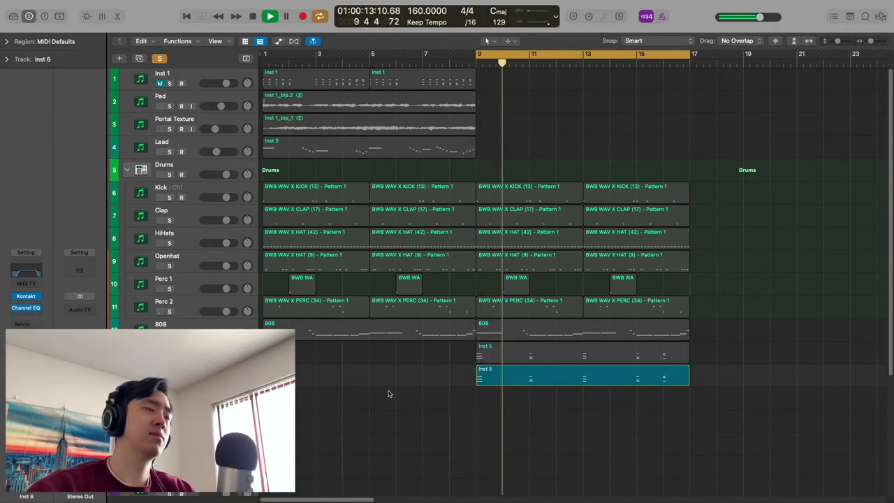
{"action": "left_click", "coordinate": [495, 356]}
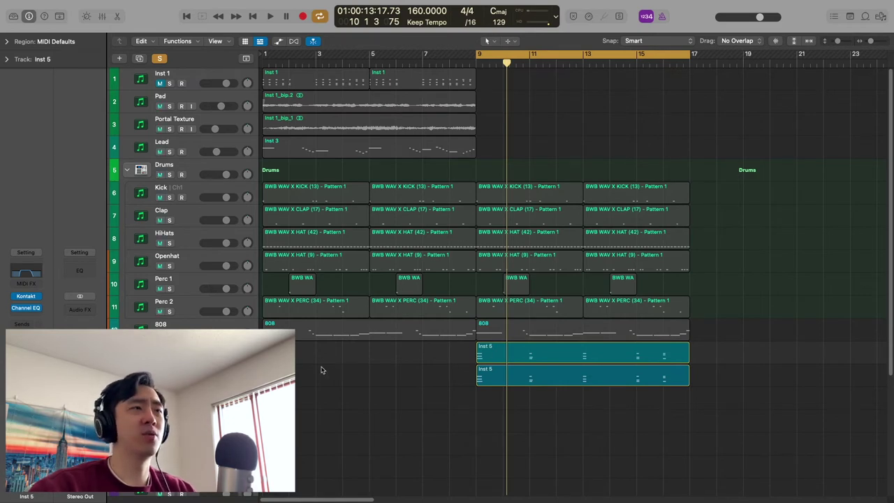
Select the lower Inst 5 region and play the bars 9–17 section
{"action": "left_click", "coordinate": [575, 381]}
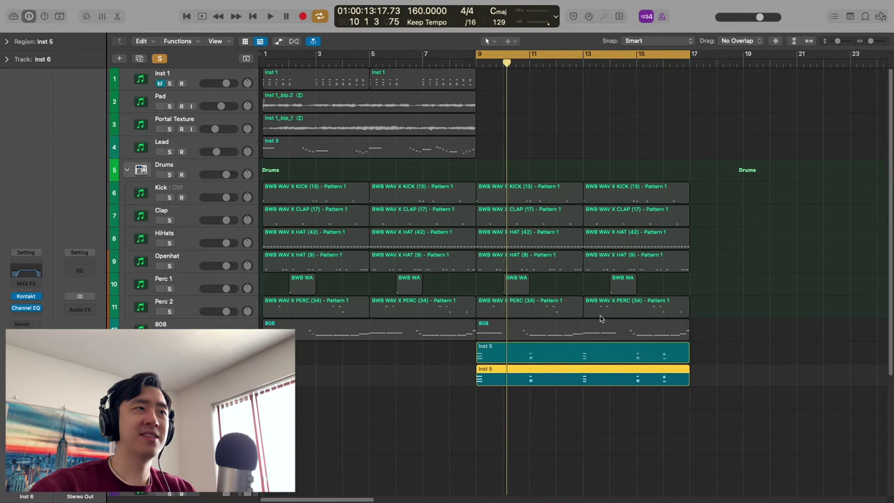
{"action": "key", "text": "space"}
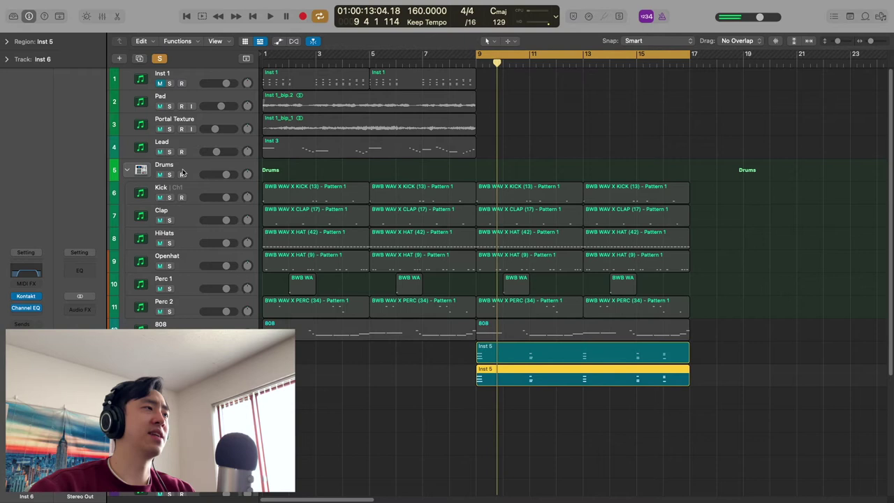
Unsolo the track, extend the cycle range back to bar 1, and play the full beat
{"action": "left_click", "coordinate": [748, 233]}
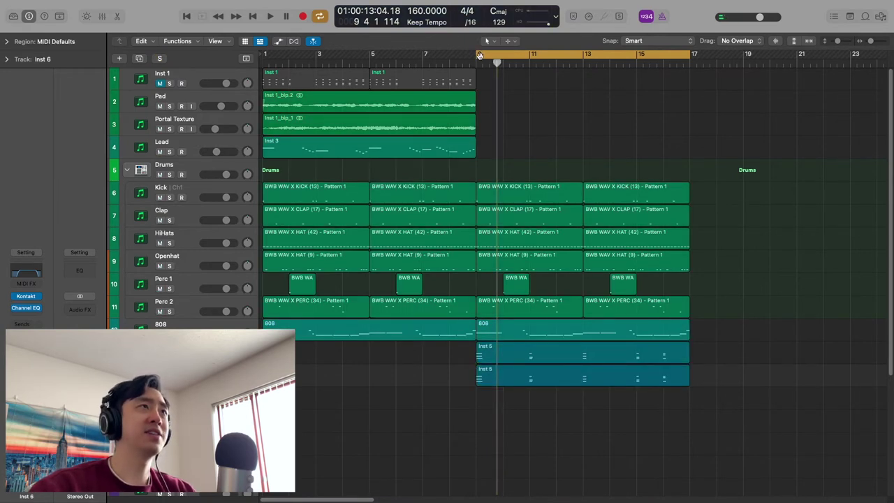
{"action": "left_click_drag", "start_coordinate": [480, 56], "coordinate": [266, 56]}
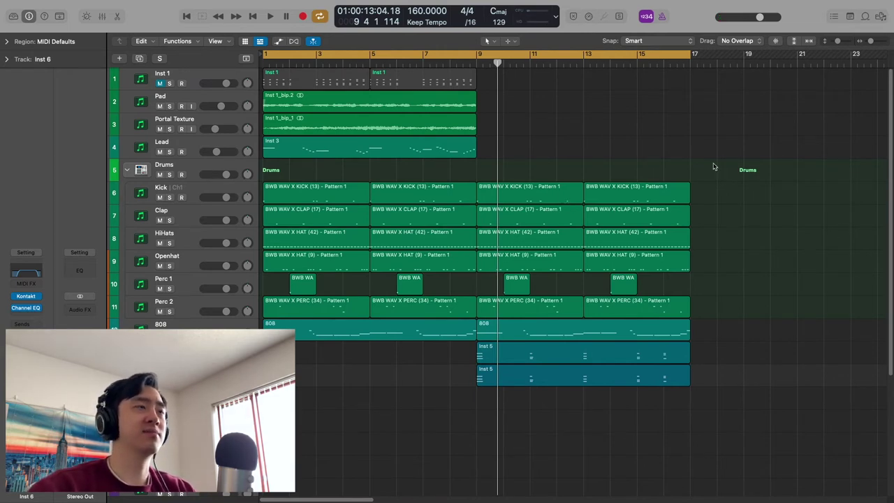
{"action": "key", "text": "space"}
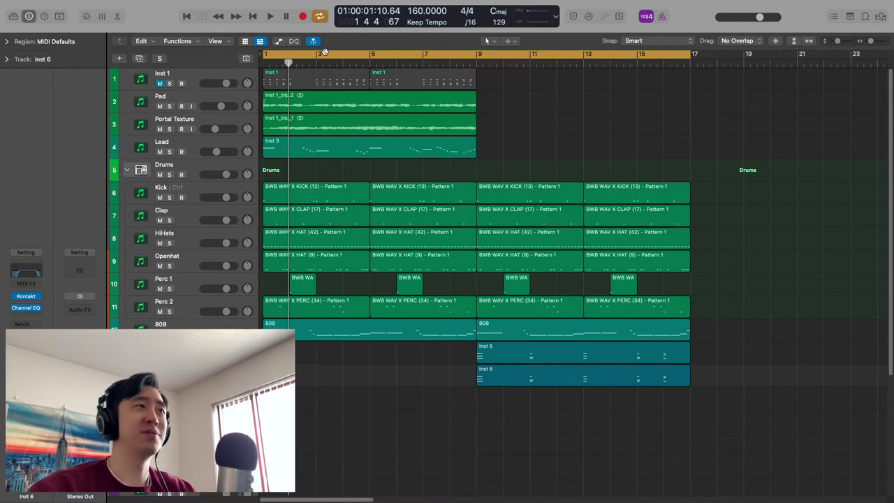
Turn cycle off, return the playhead to bar 1, and add an empty Kontakt on Inst 17
{"action": "left_click", "coordinate": [324, 52]}
{"action": "key", "text": "Return"}
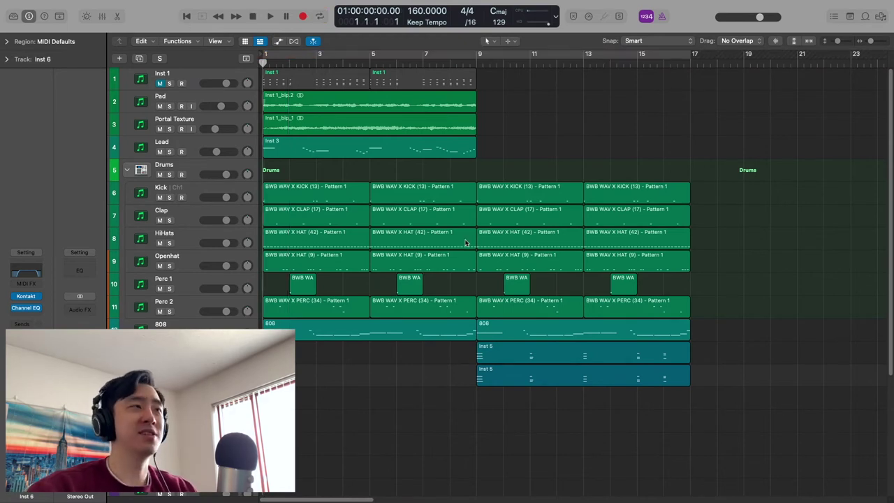
{"action": "key", "text": "super+d"}
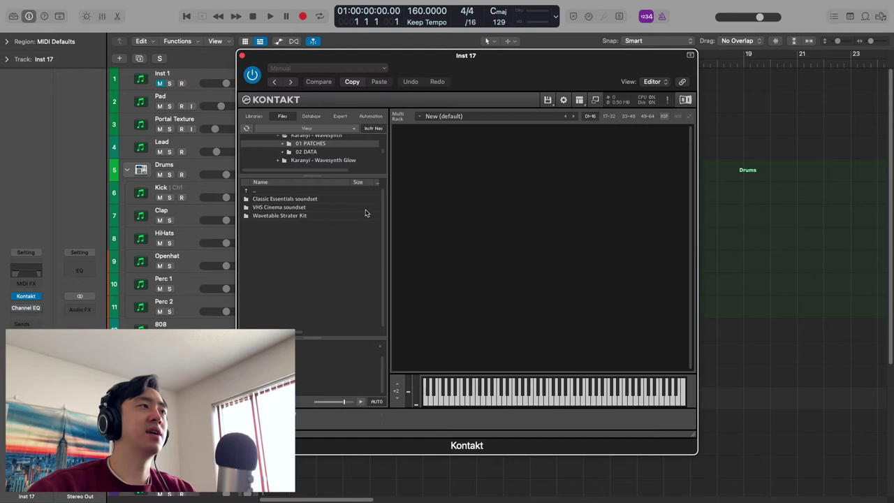
Load 8P Classic 2.nki from the Classic Essentials soundset's Keys folder into Kontakt
{"action": "double_click", "coordinate": [283, 200]}
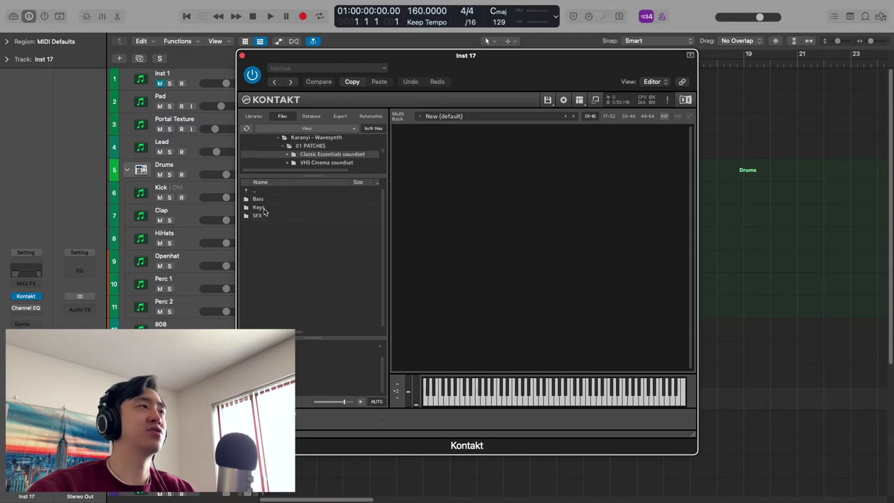
{"action": "double_click", "coordinate": [264, 207]}
{"action": "left_click_drag", "start_coordinate": [271, 198], "coordinate": [488, 293]}
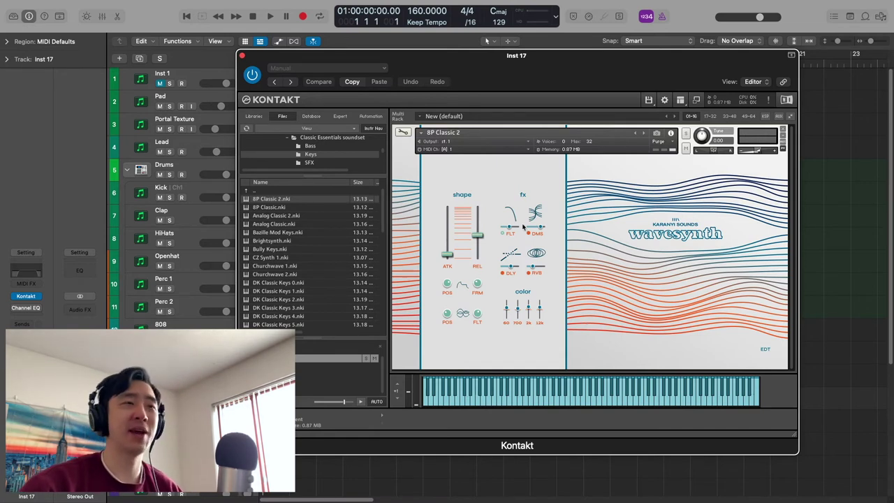
Audition Keys presets from 8P Classic through Analog Classic, Bazille Mod Keys, Brightsynth, Bully Keys to CZ Synth 1
{"action": "left_click", "coordinate": [645, 135]}
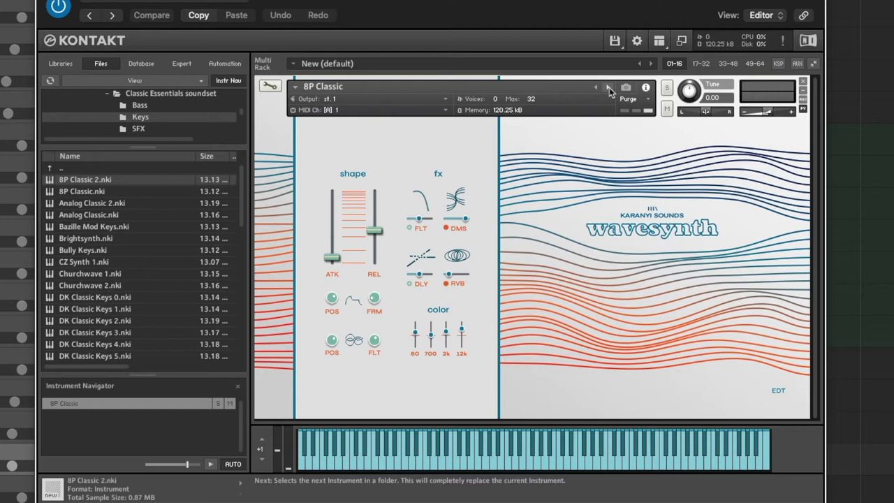
{"action": "left_click", "coordinate": [645, 135]}
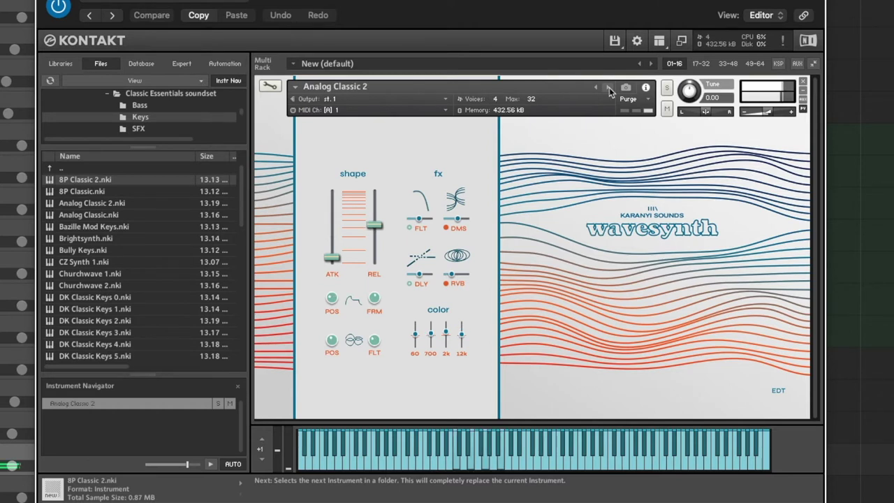
{"action": "left_click", "coordinate": [609, 87]}
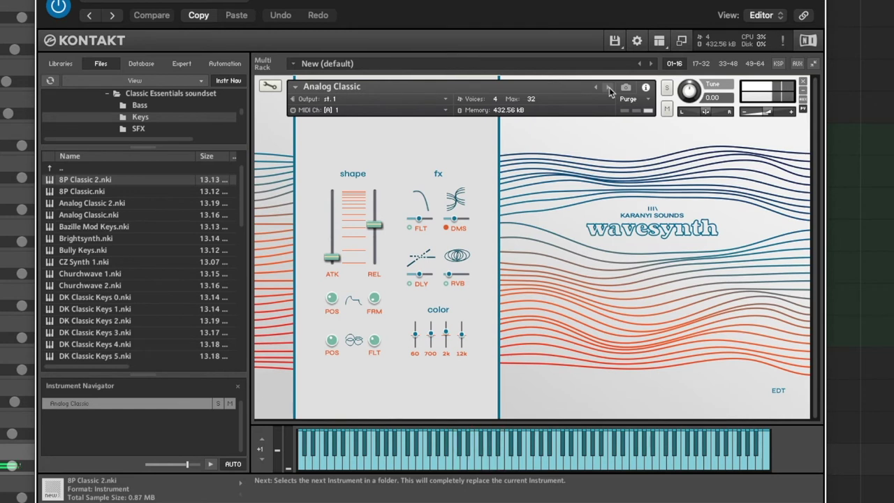
{"action": "left_click", "coordinate": [609, 88]}
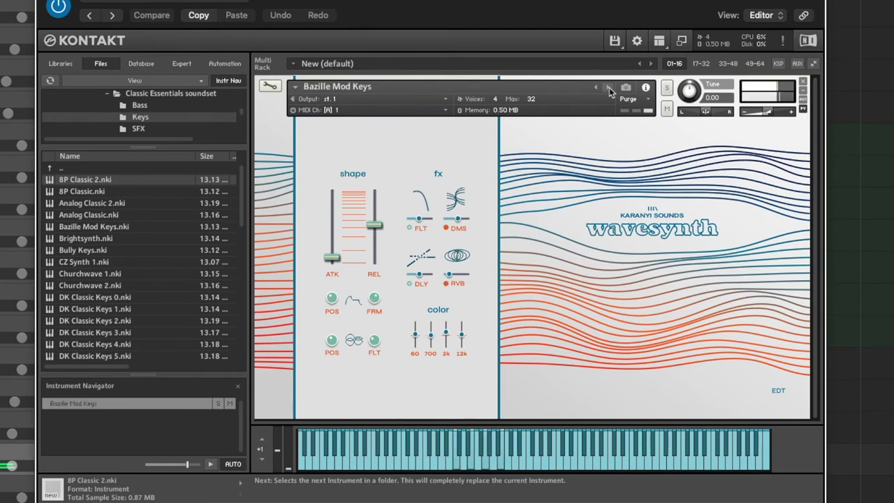
{"action": "left_click", "coordinate": [609, 88]}
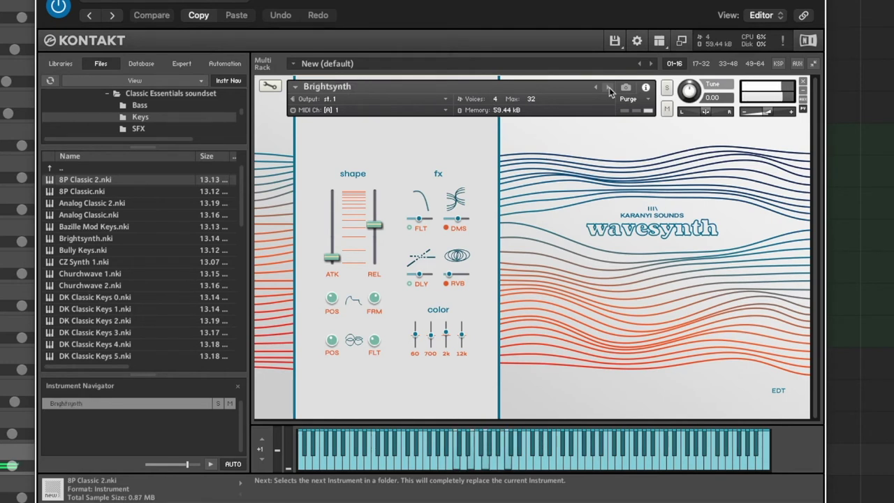
{"action": "left_click", "coordinate": [609, 87]}
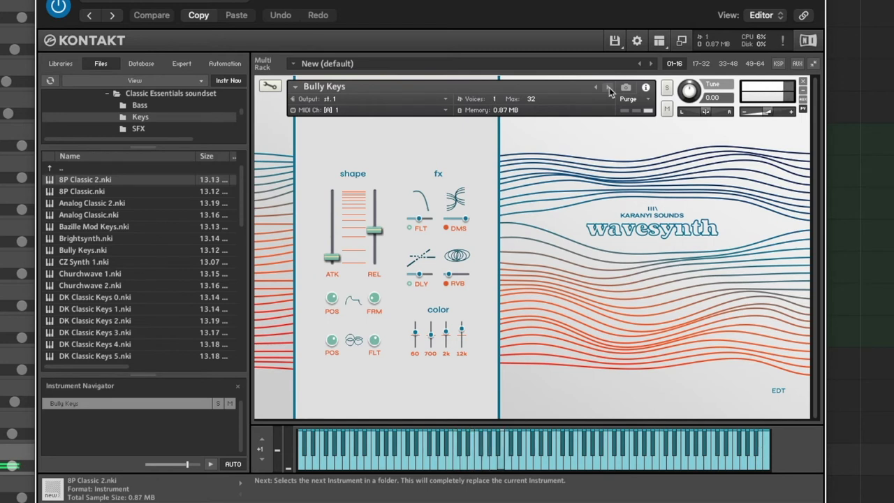
{"action": "left_click", "coordinate": [609, 88]}
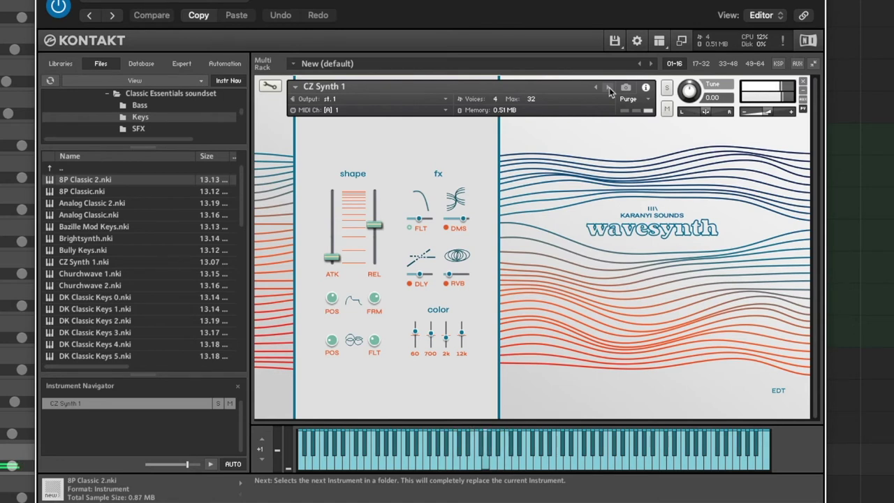
Continue through Churchwave 1–2 and DK Classic Keys 0–2, stopping on DK Electric Piano 1
{"action": "left_click", "coordinate": [609, 87]}
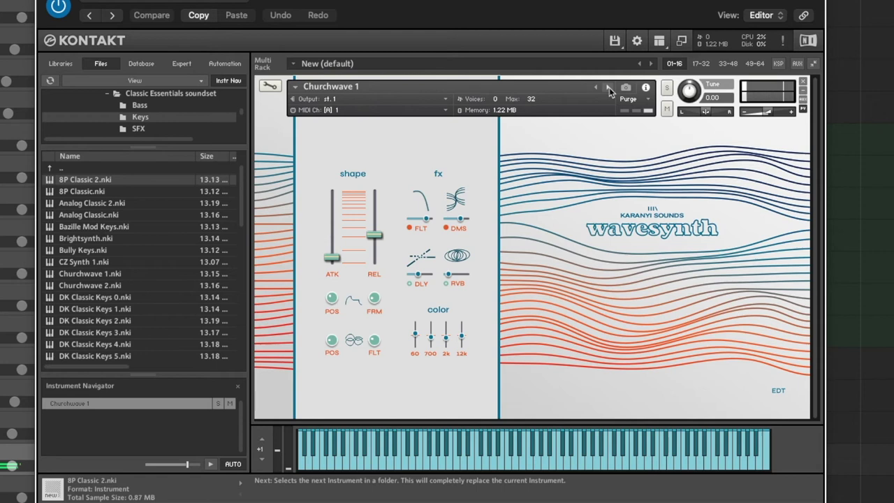
{"action": "left_click", "coordinate": [609, 88]}
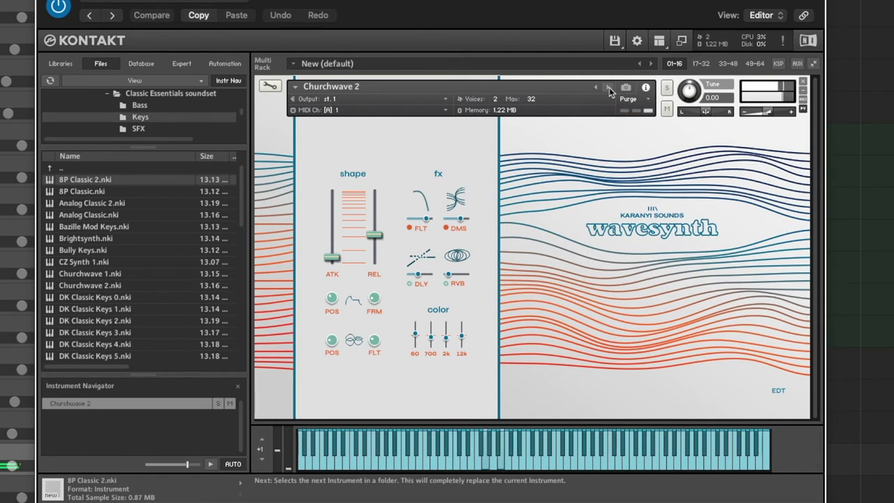
{"action": "left_click", "coordinate": [609, 87]}
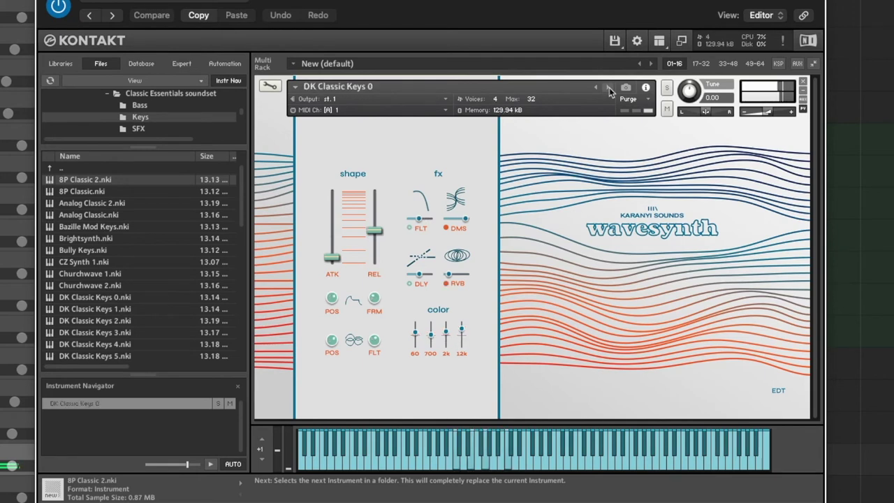
{"action": "left_click", "coordinate": [609, 87]}
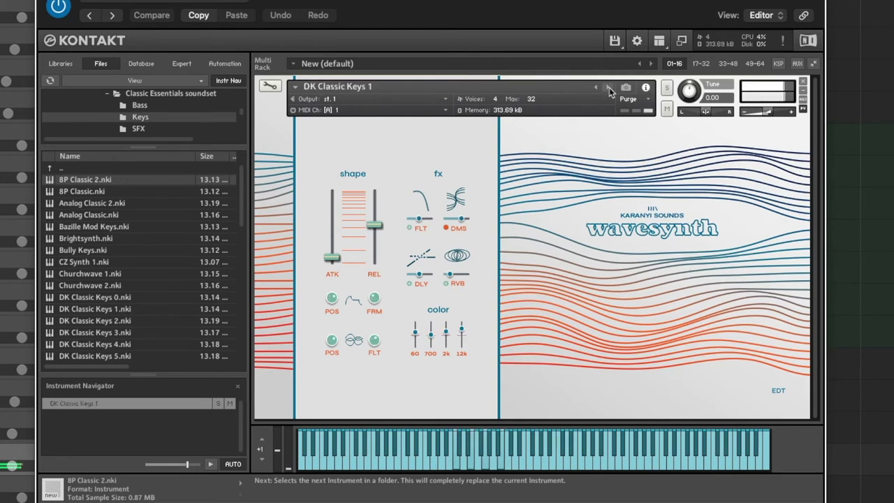
{"action": "left_click", "coordinate": [609, 87]}
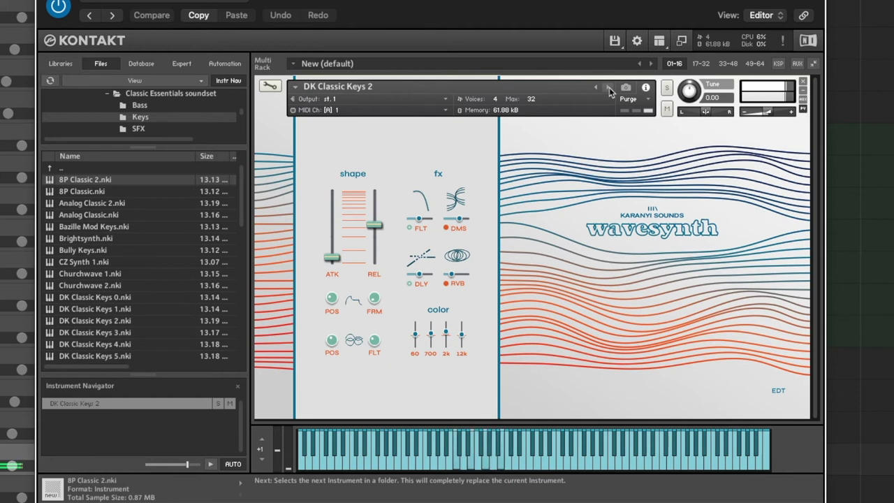
{"action": "left_click", "coordinate": [609, 88]}
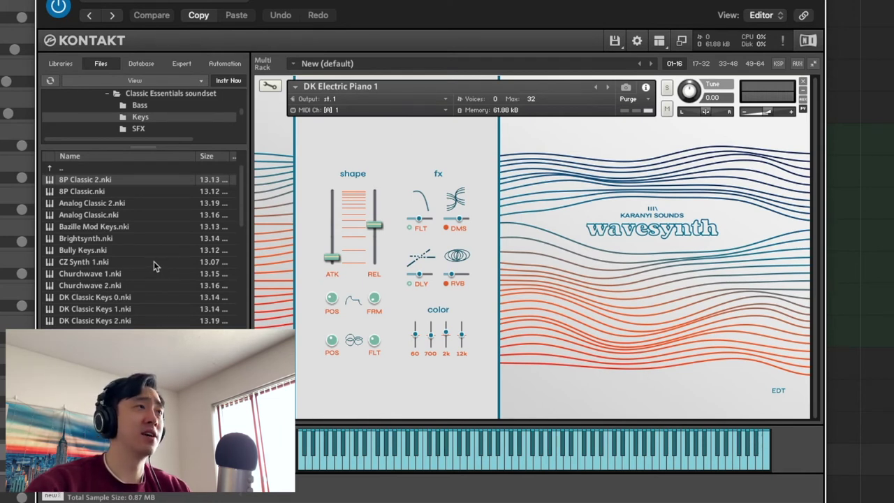
{"action": "scroll", "coordinate": [155, 266], "scroll_direction": "down", "scroll_amount": 10}
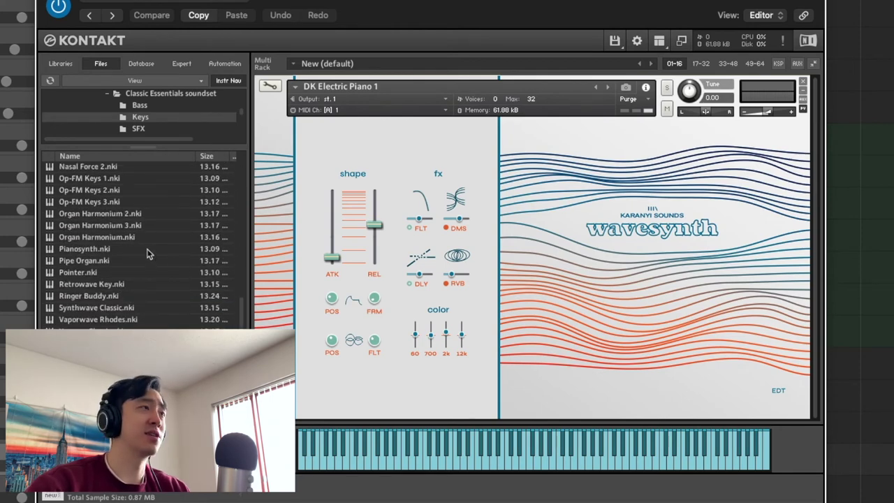
{"action": "scroll", "coordinate": [148, 255], "scroll_direction": "up", "scroll_amount": 10}
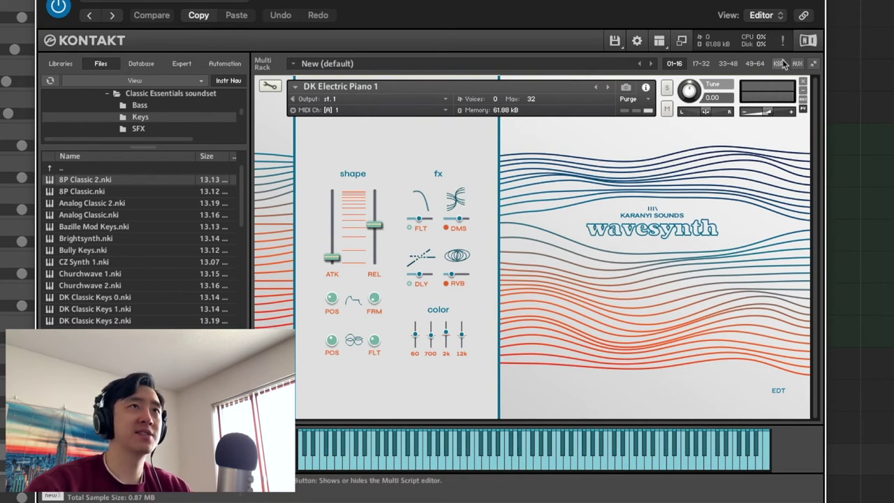
Remove DK Electric Piano 1 and browse up from Keys to the VHS Cinema patch folders
{"action": "left_click", "coordinate": [802, 82]}
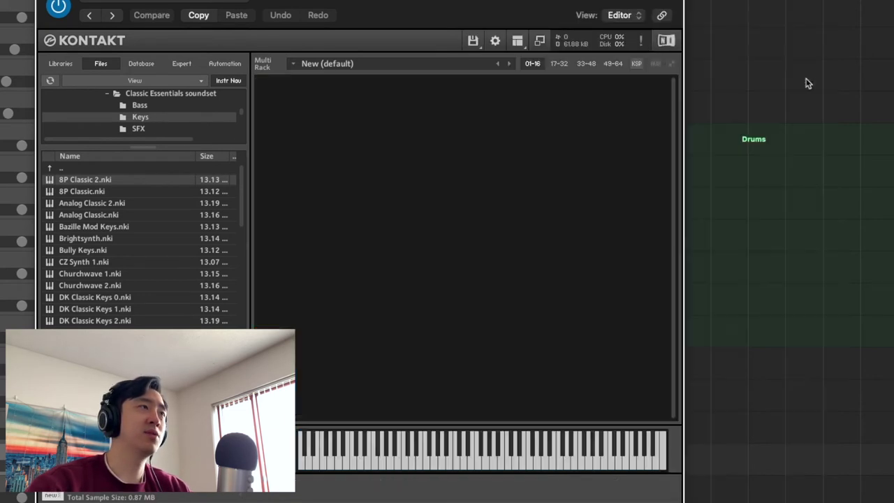
{"action": "double_click", "coordinate": [48, 168]}
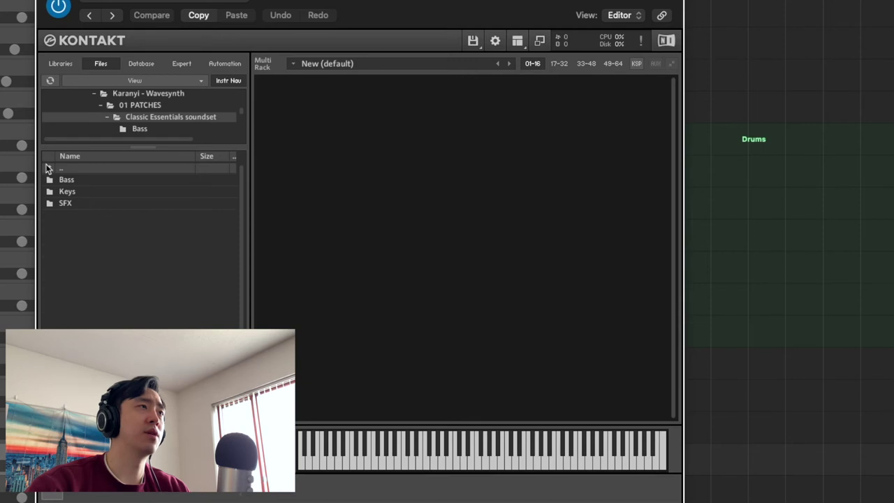
{"action": "double_click", "coordinate": [48, 168]}
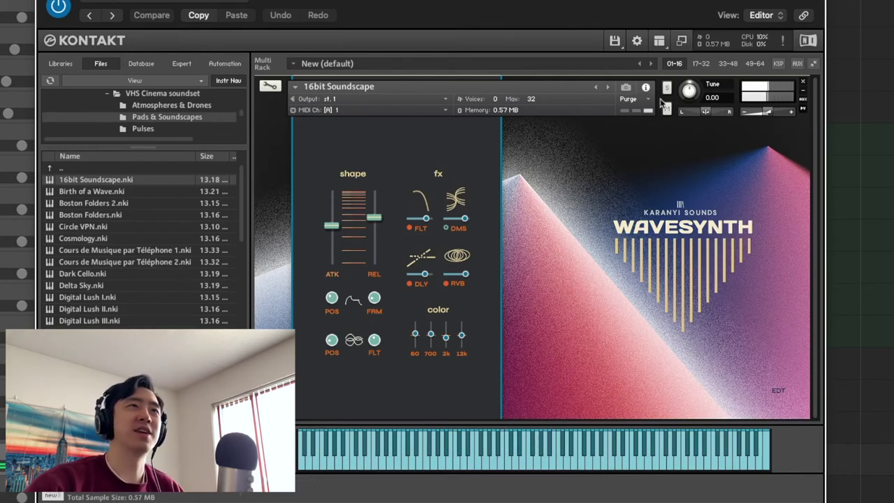
Audition Birth of a Wave, Boston Folders, Circle VPN, Cosmology, Cours de Musique presets, ending on Dark Cello
{"action": "left_click", "coordinate": [608, 92]}
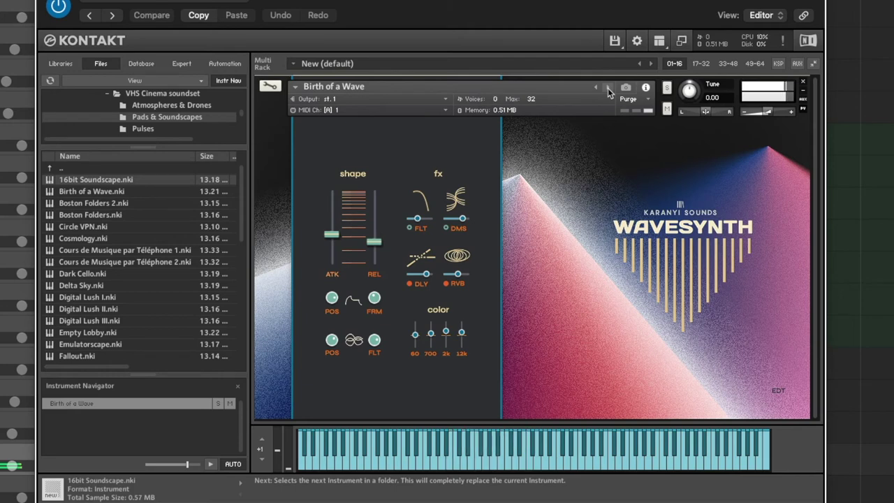
{"action": "left_click", "coordinate": [608, 89]}
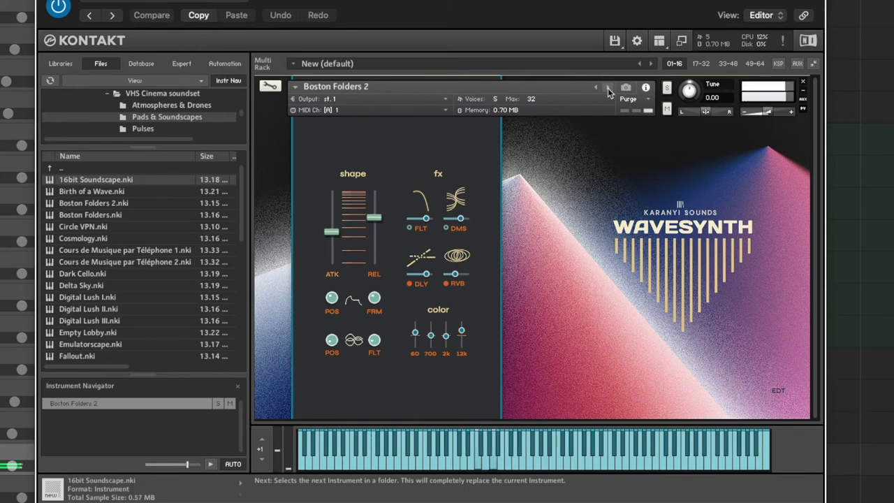
{"action": "left_click", "coordinate": [607, 89]}
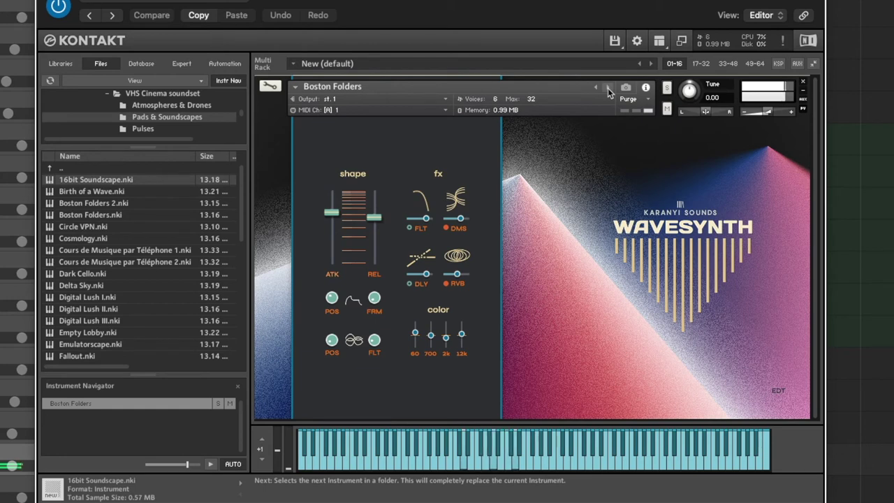
{"action": "left_click", "coordinate": [607, 90]}
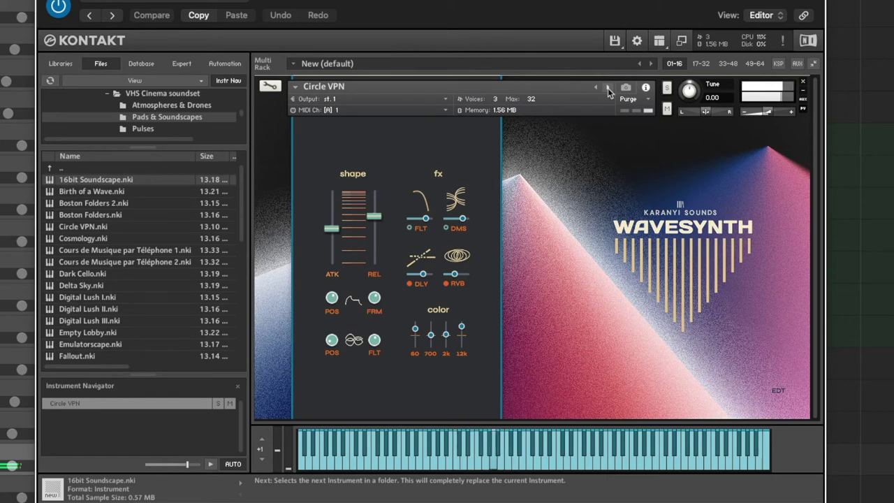
{"action": "left_click", "coordinate": [608, 88]}
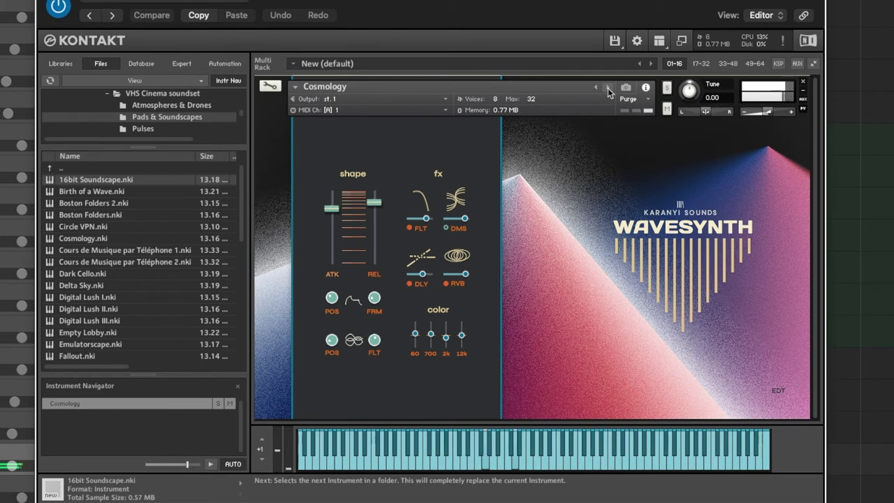
{"action": "left_click", "coordinate": [607, 90]}
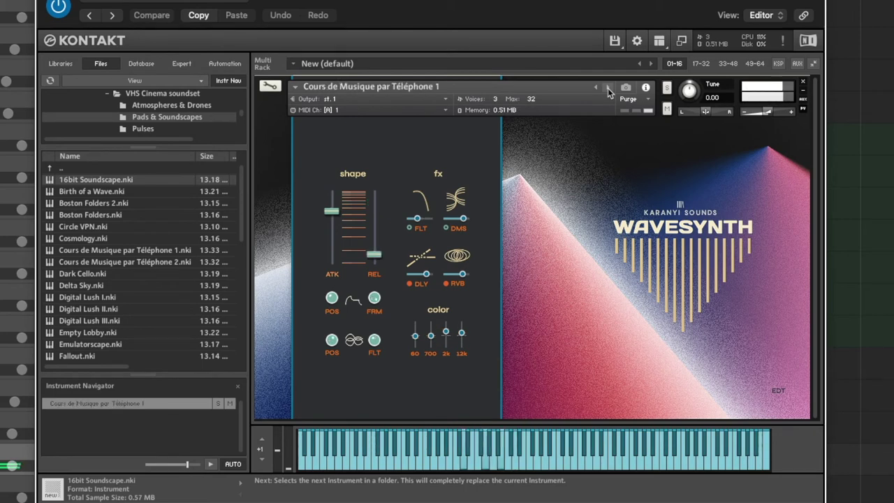
{"action": "left_click", "coordinate": [608, 90]}
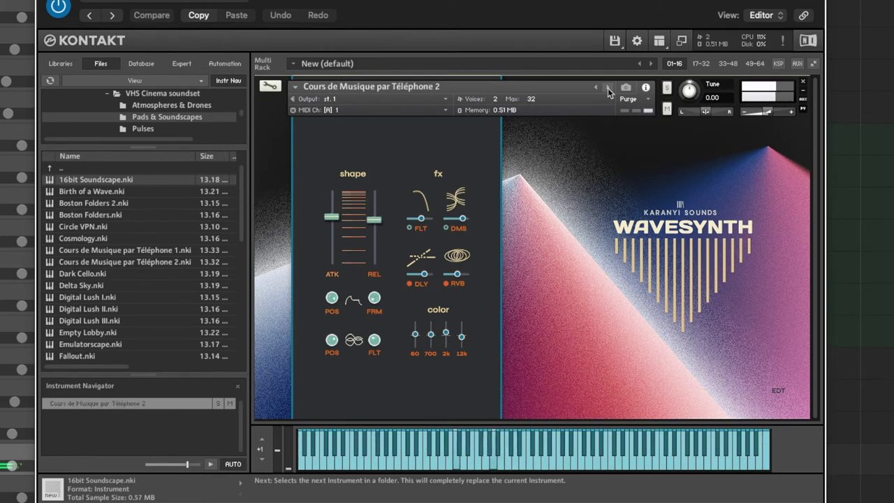
{"action": "left_click", "coordinate": [608, 90]}
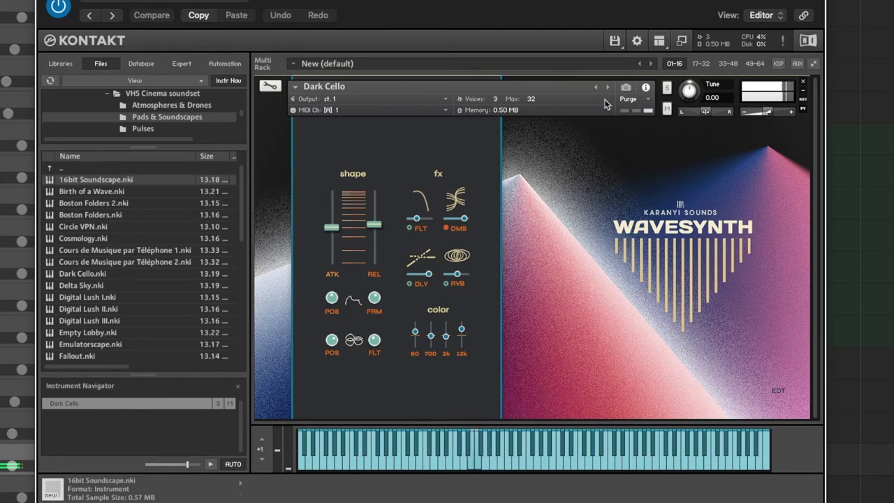
Step from Dark Cello through Delta Sky, Digital Lush I, II, III and Empty Lobby to HardFM Movement
{"action": "left_click", "coordinate": [607, 88]}
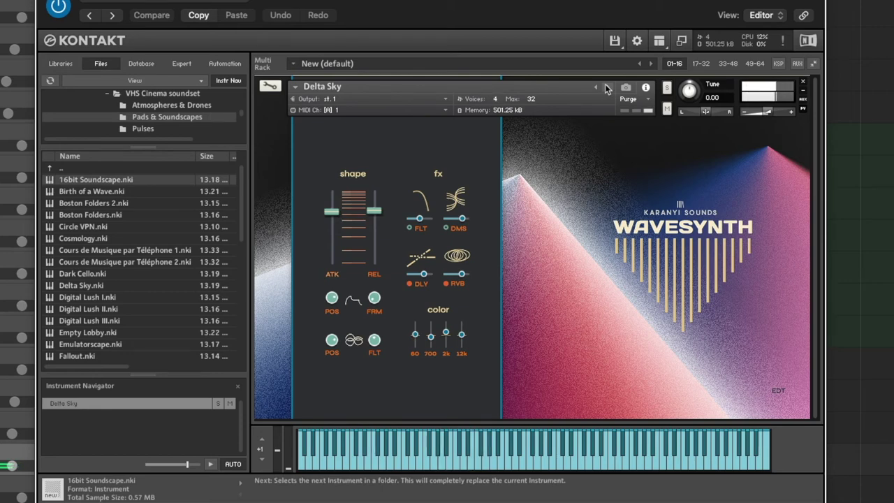
{"action": "left_click", "coordinate": [604, 86]}
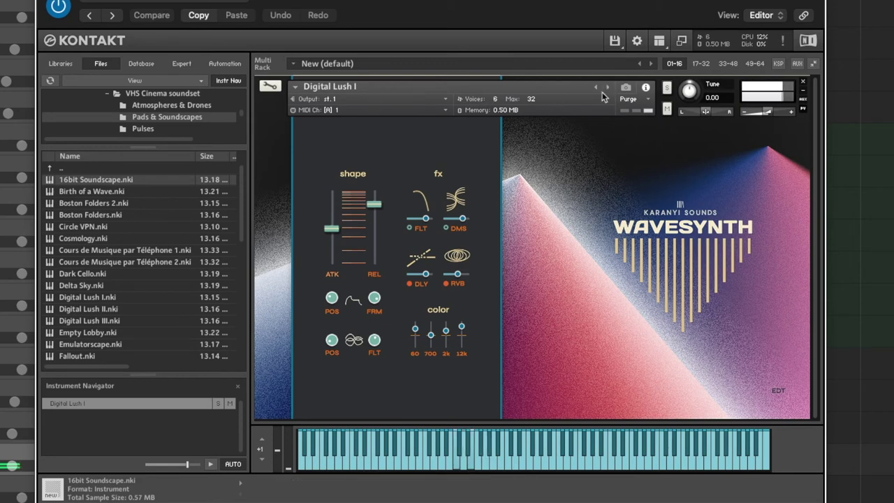
{"action": "left_click", "coordinate": [607, 88]}
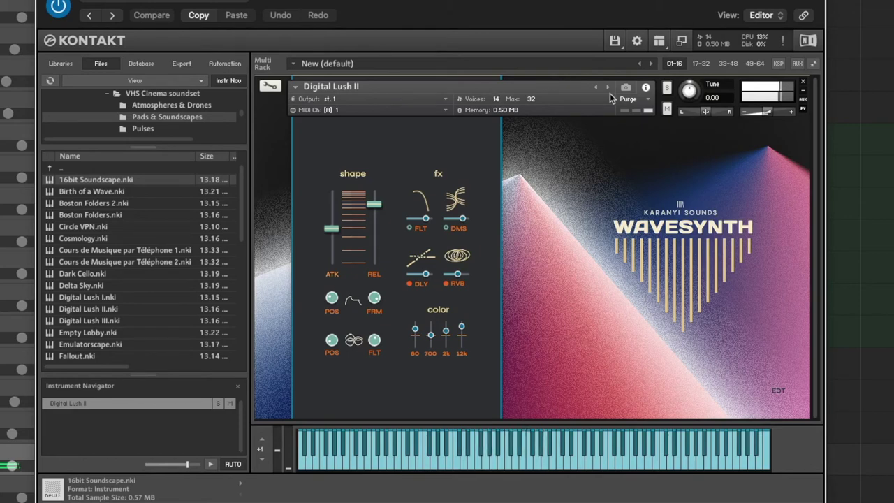
{"action": "left_click", "coordinate": [608, 87]}
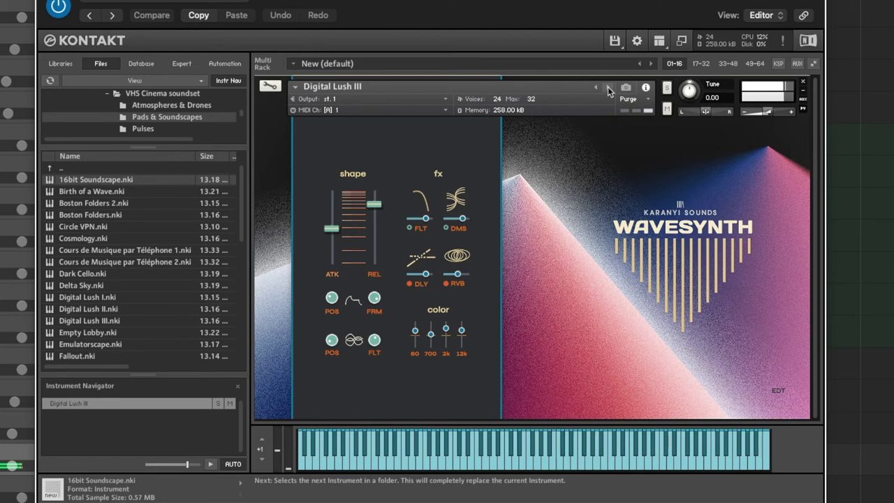
{"action": "left_click", "coordinate": [607, 87]}
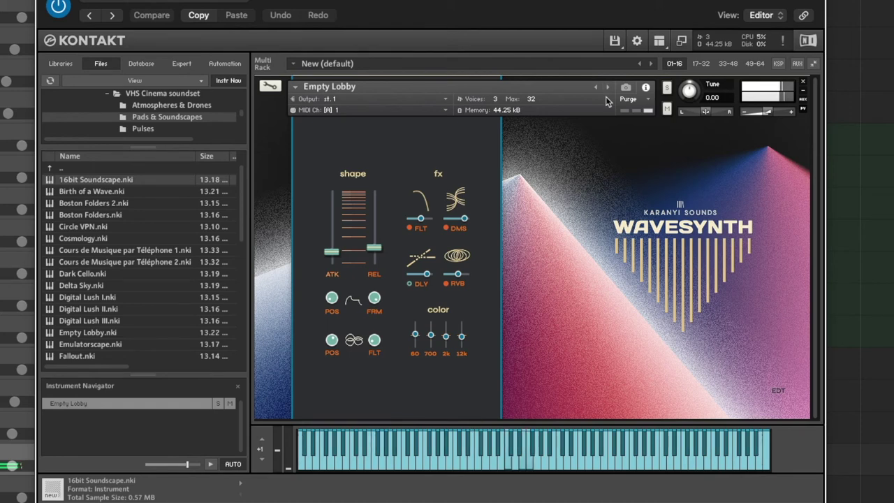
{"action": "left_click", "coordinate": [608, 87]}
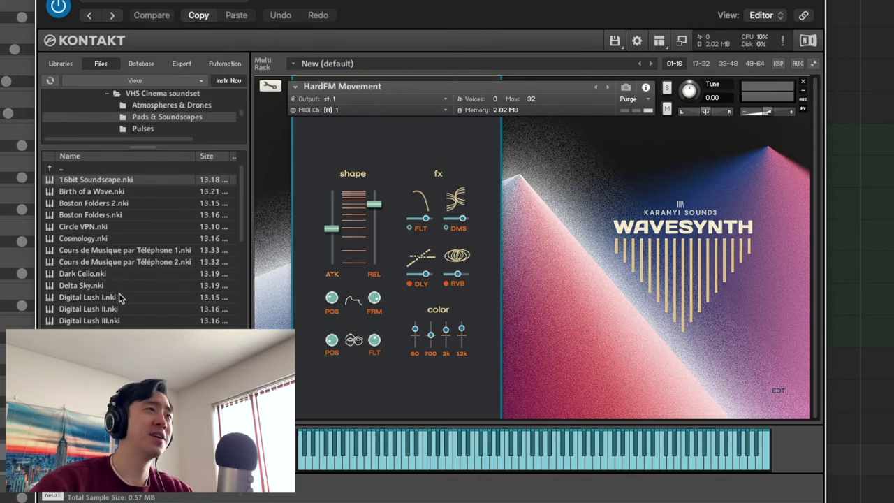
{"action": "scroll", "coordinate": [119, 298], "scroll_direction": "down", "scroll_amount": 3}
{"action": "scroll", "coordinate": [119, 299], "scroll_direction": "down", "scroll_amount": 10}
{"action": "scroll", "coordinate": [115, 295], "scroll_direction": "up", "scroll_amount": 15}
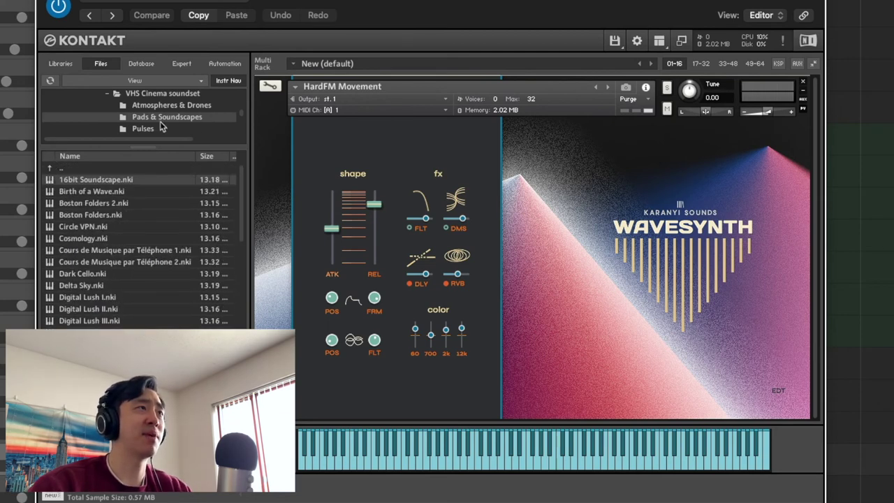
{"action": "scroll", "coordinate": [203, 120], "scroll_direction": "down", "scroll_amount": 1}
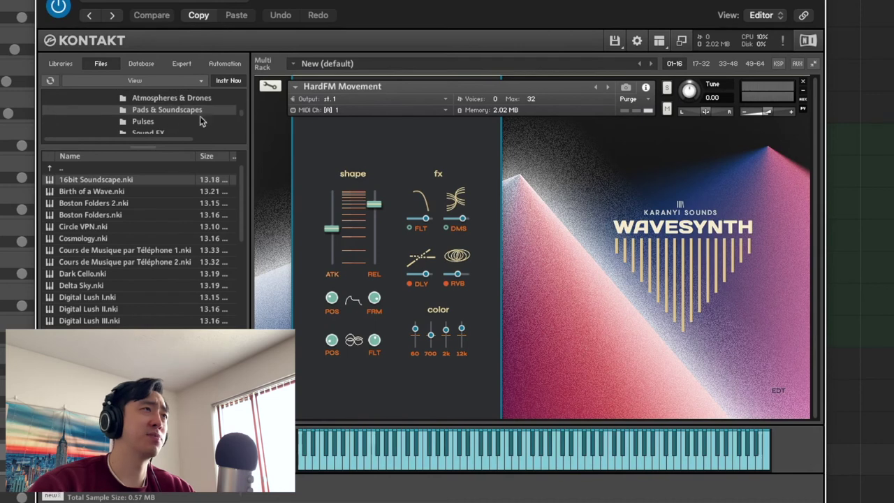
{"action": "scroll", "coordinate": [144, 132], "scroll_direction": "down", "scroll_amount": 1}
{"action": "scroll", "coordinate": [179, 117], "scroll_direction": "up", "scroll_amount": 2}
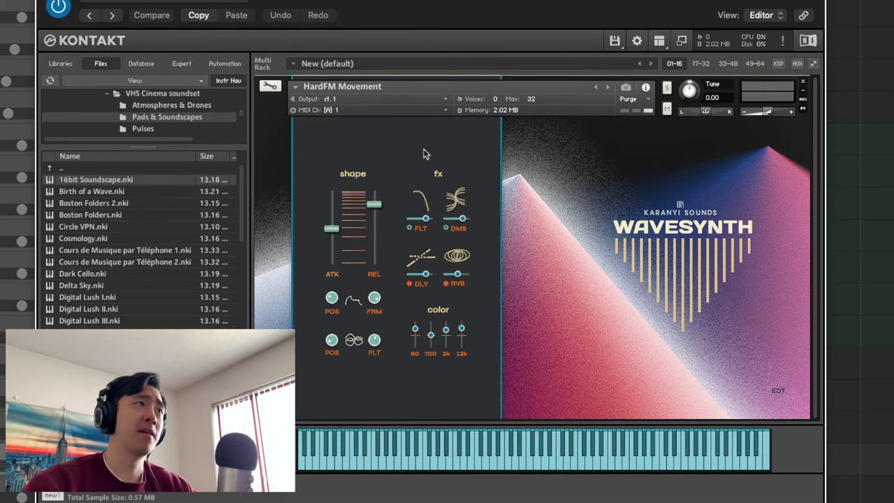
{"action": "scroll", "coordinate": [151, 122], "scroll_direction": "down", "scroll_amount": 3}
{"action": "scroll", "coordinate": [150, 122], "scroll_direction": "down", "scroll_amount": 2}
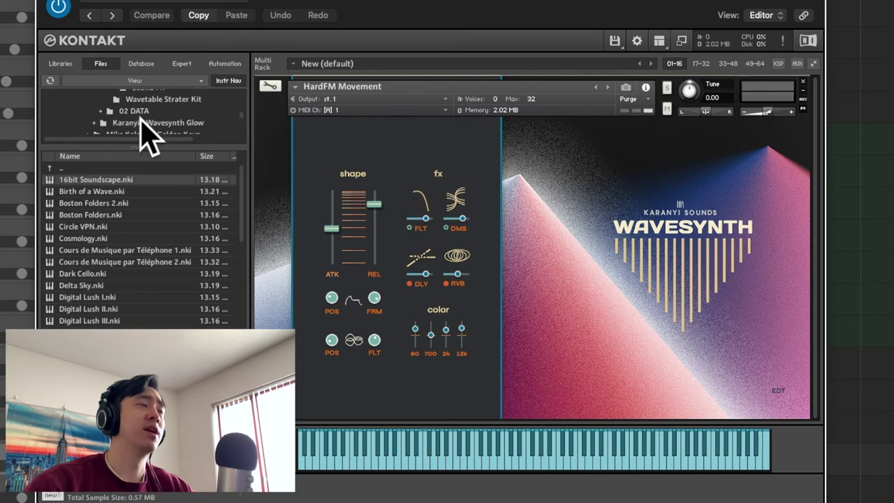
{"action": "scroll", "coordinate": [207, 127], "scroll_direction": "up", "scroll_amount": 3}
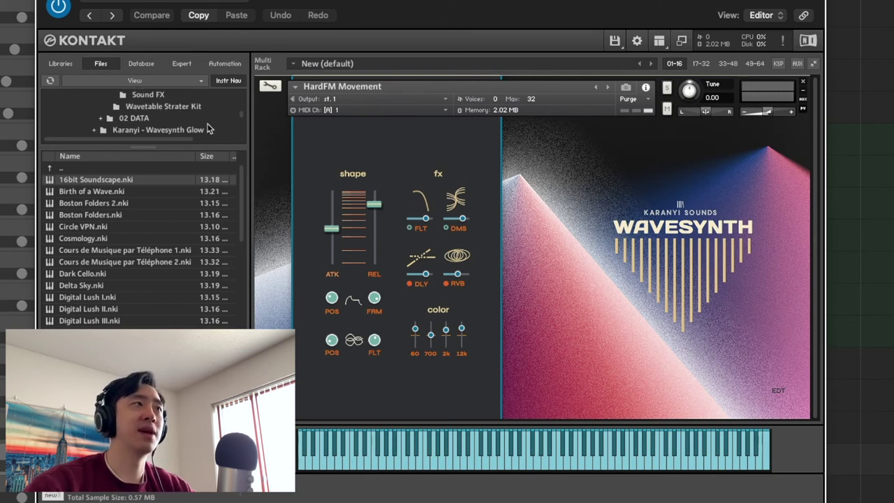
{"action": "scroll", "coordinate": [208, 129], "scroll_direction": "up", "scroll_amount": 2}
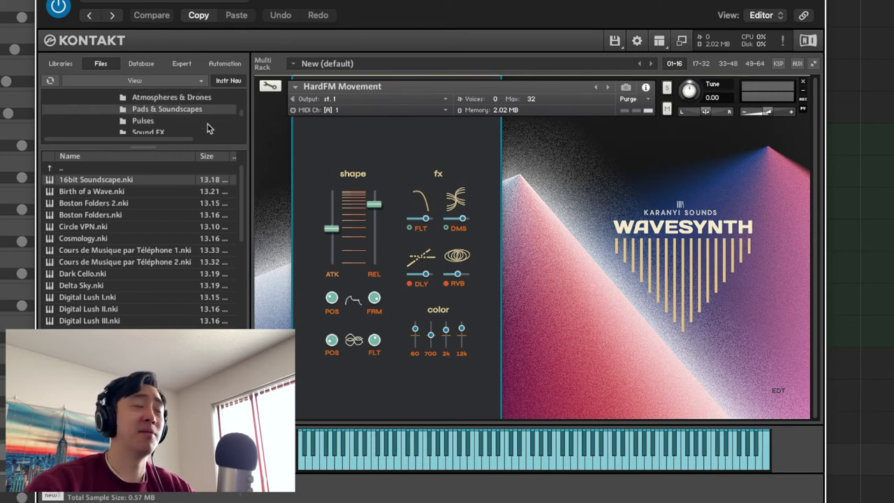